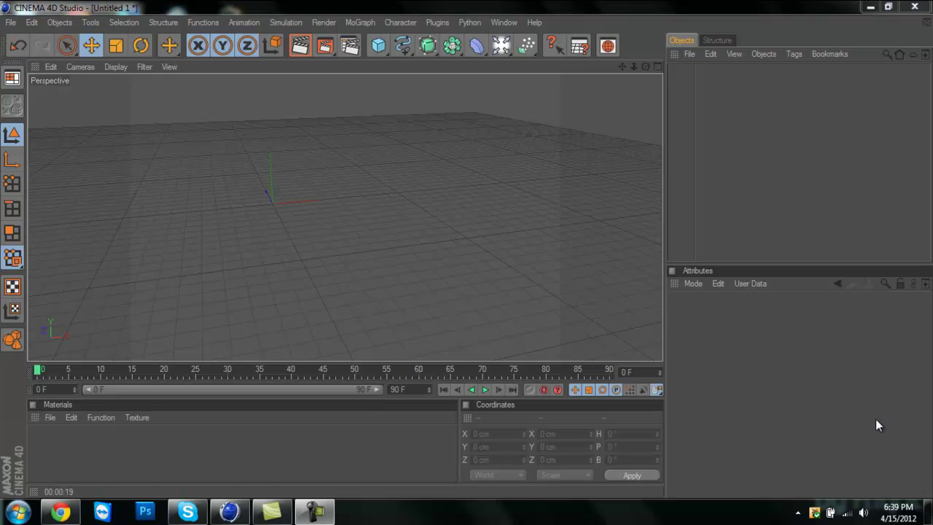
Step: Add a Plane primitive and set its Width and Height to 5000 cm each
left_click(383, 45)
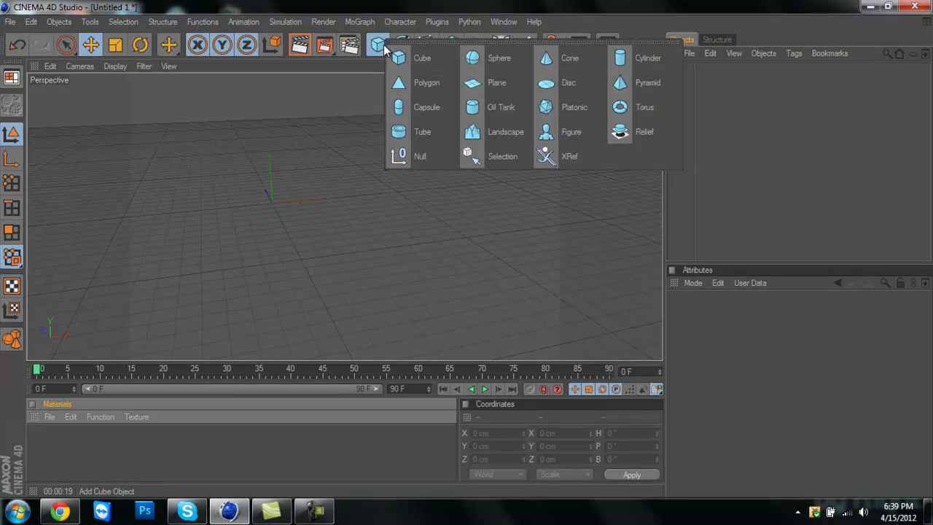
left_click(503, 83)
left_click(748, 343)
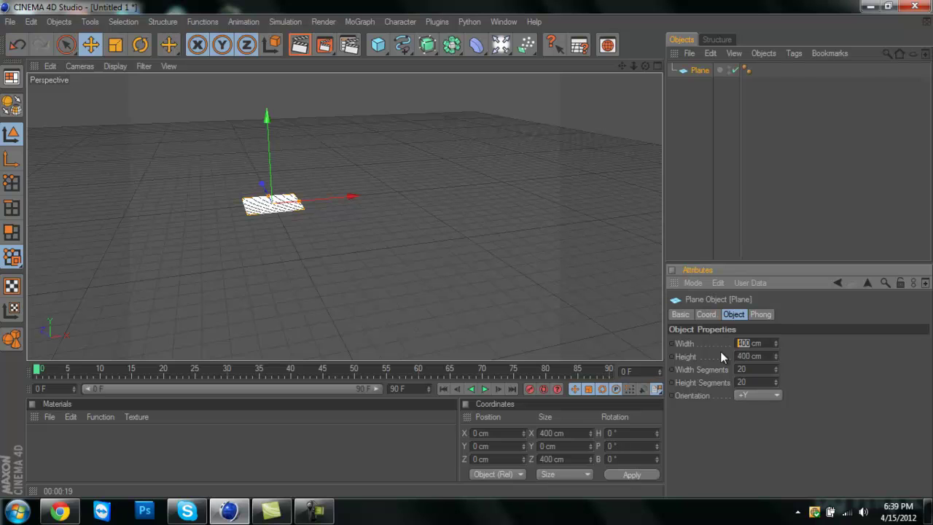
type("1")
type("1000")
key("Return")
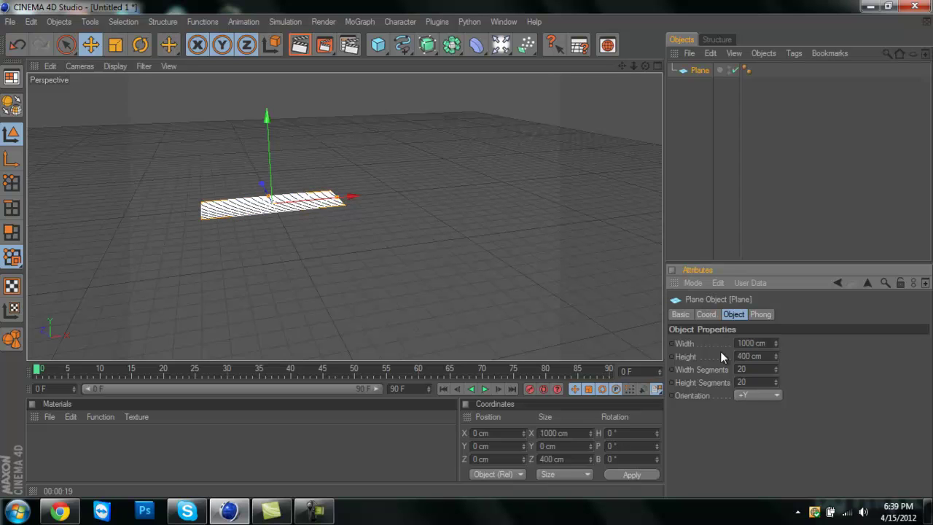
double_click(752, 342)
type("5000")
key("Return")
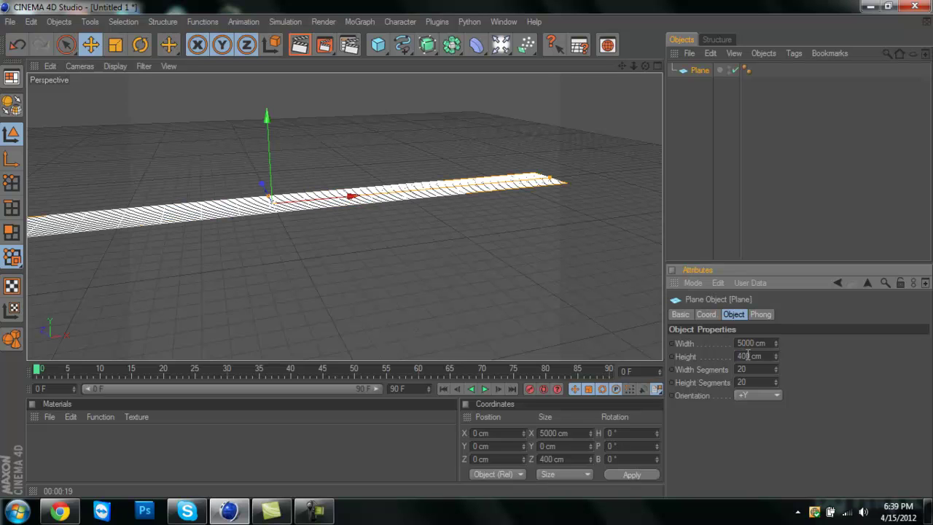
double_click(748, 356)
type("5000")
key("Return")
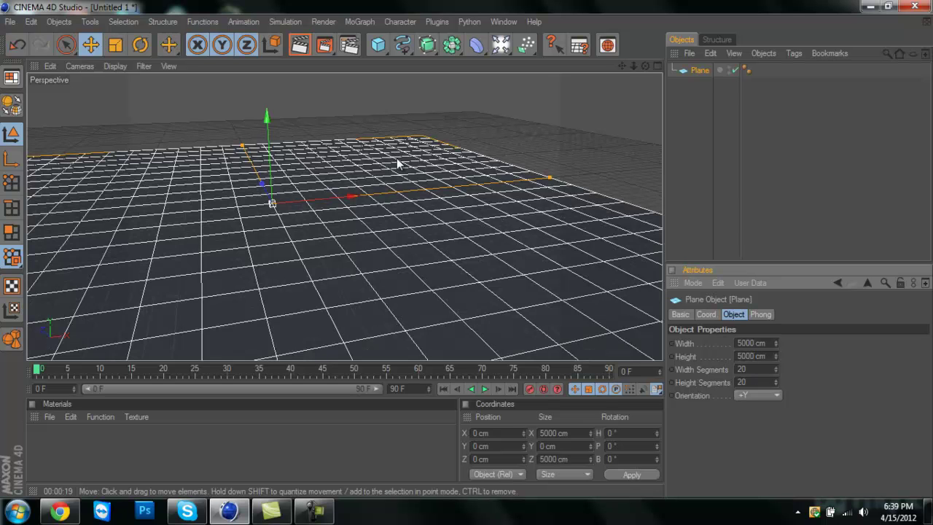
Step: Duplicate the floor as Plane.1, pitch it about 90° upright, and move it back to Z 568 cm
left_click_drag(639, 66, 468, 254)
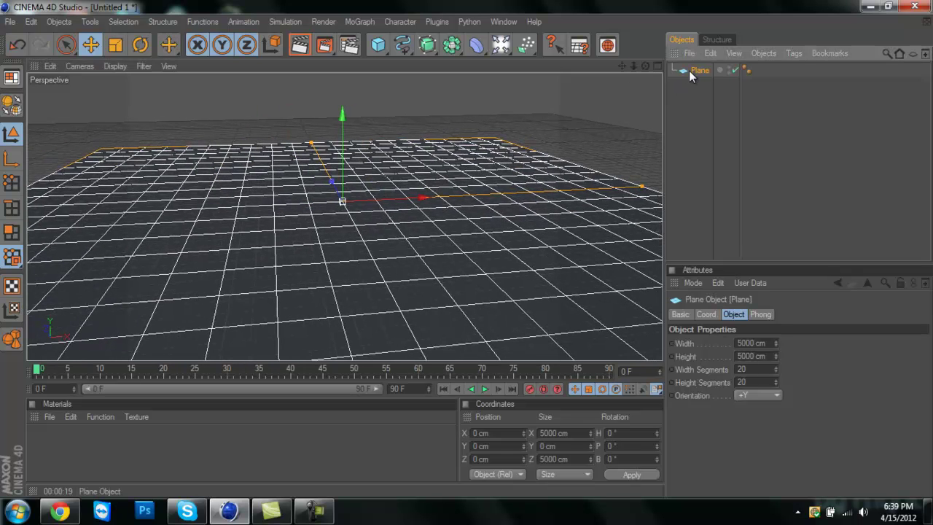
key("ctrl+c")
key("ctrl+v")
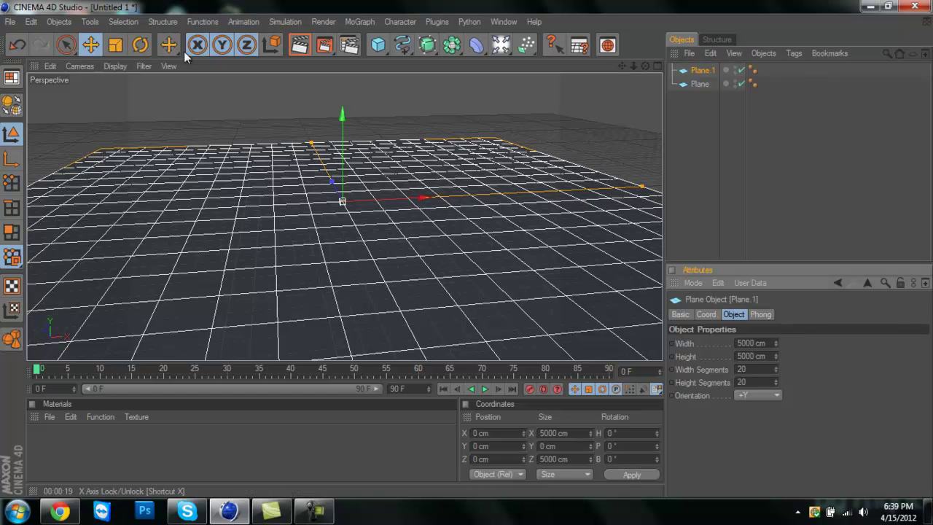
left_click(148, 47)
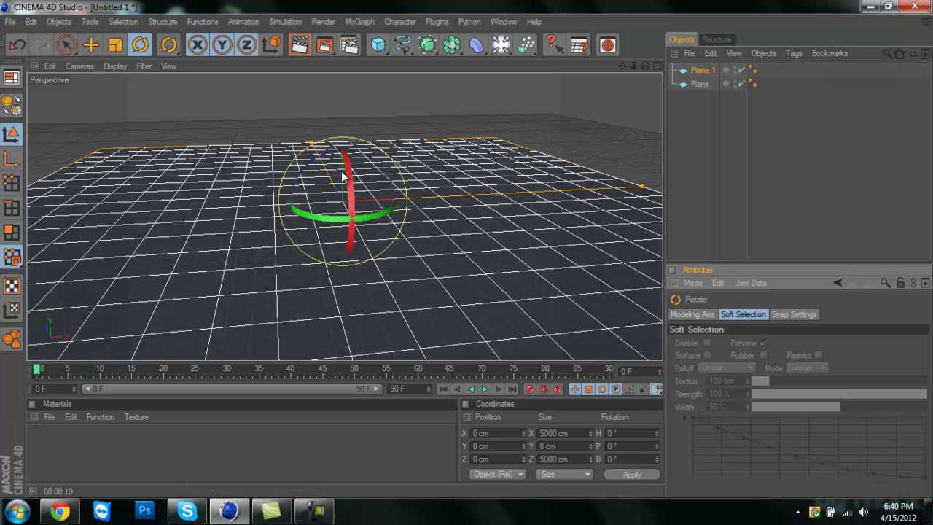
left_click_drag(344, 175, 373, 402)
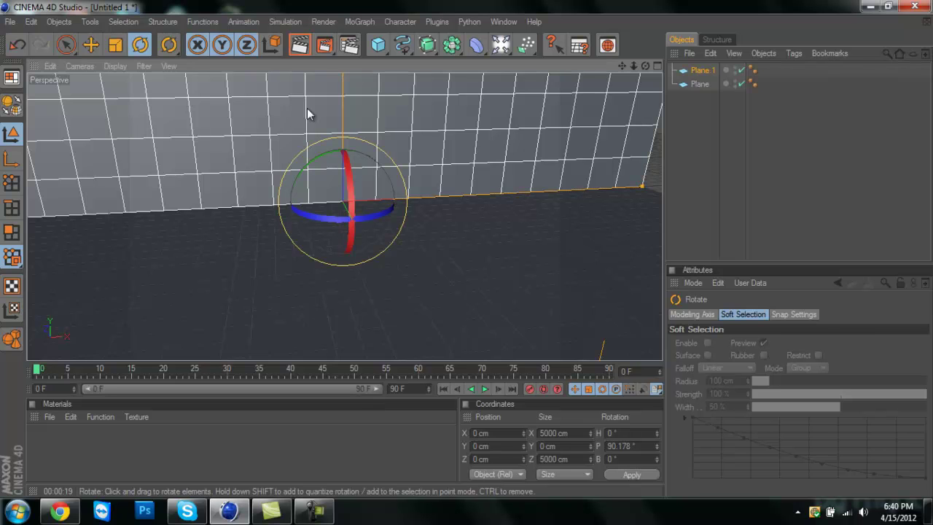
left_click(90, 44)
left_click_drag(367, 237, 466, 252)
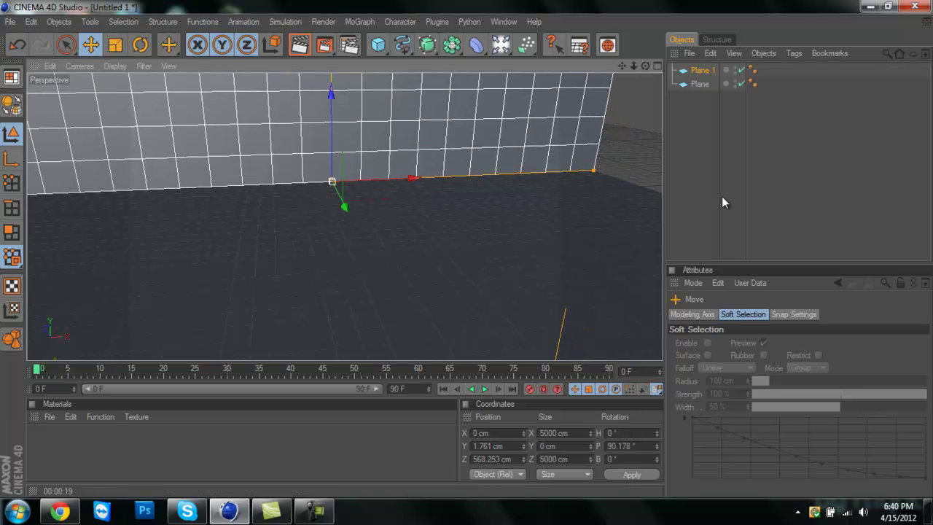
Step: Duplicate Plane.1 as Plane.2, bank it -90°, and slide it right as the side wall
left_click(709, 70)
key("ctrl+c")
key("ctrl+v")
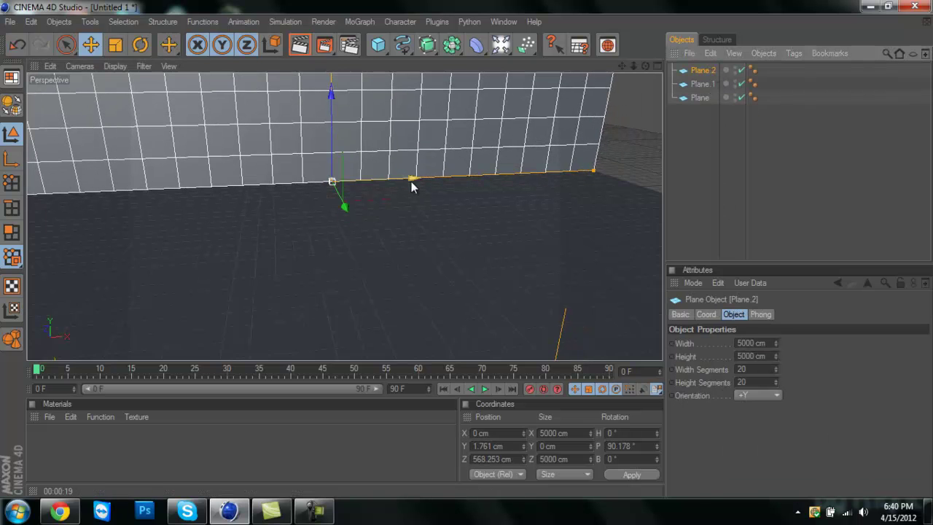
left_click(140, 45)
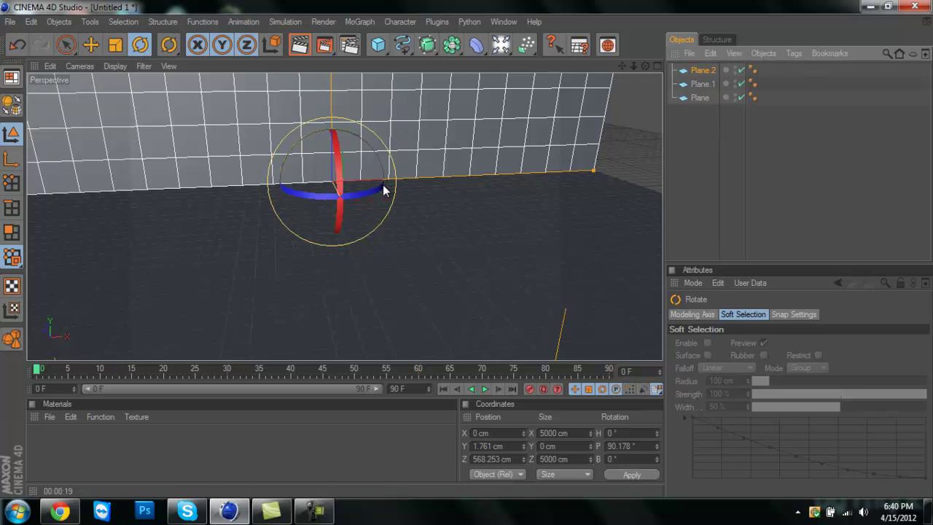
left_click_drag(382, 185, 351, 201)
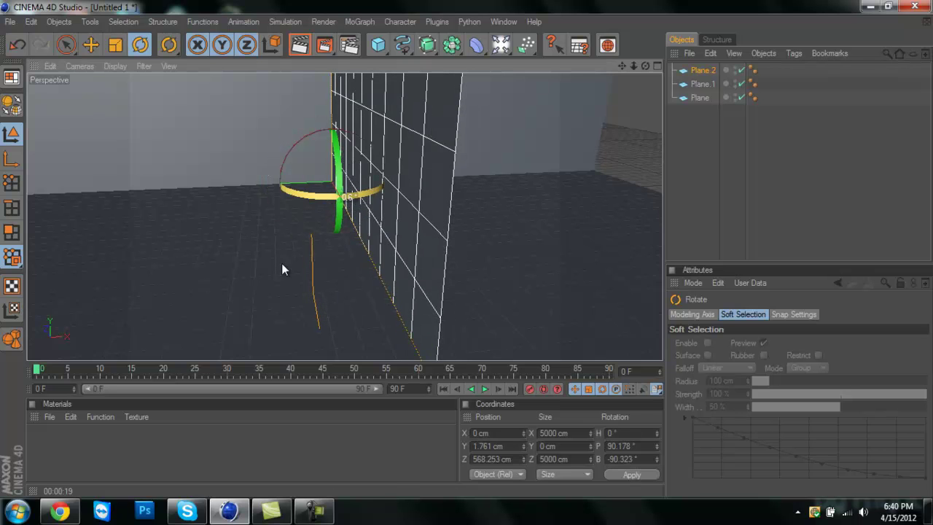
left_click(91, 44)
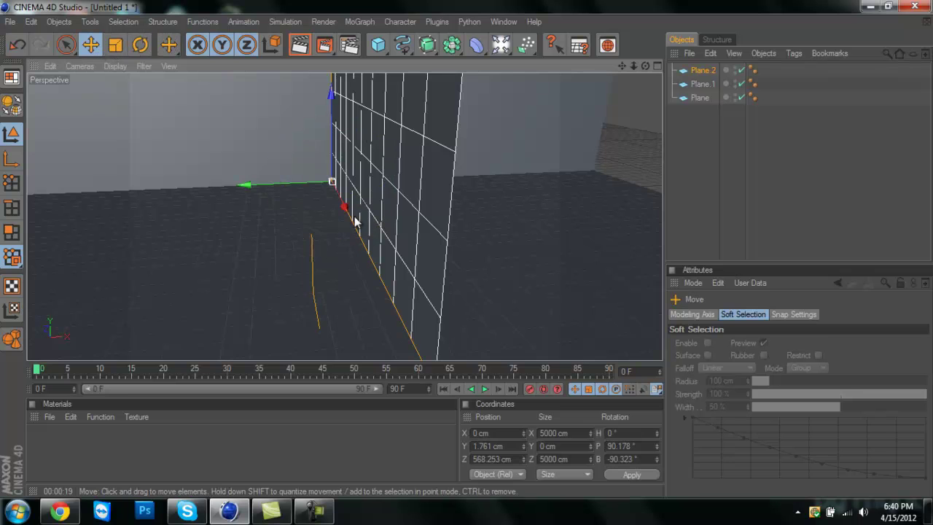
left_click_drag(326, 182, 467, 254)
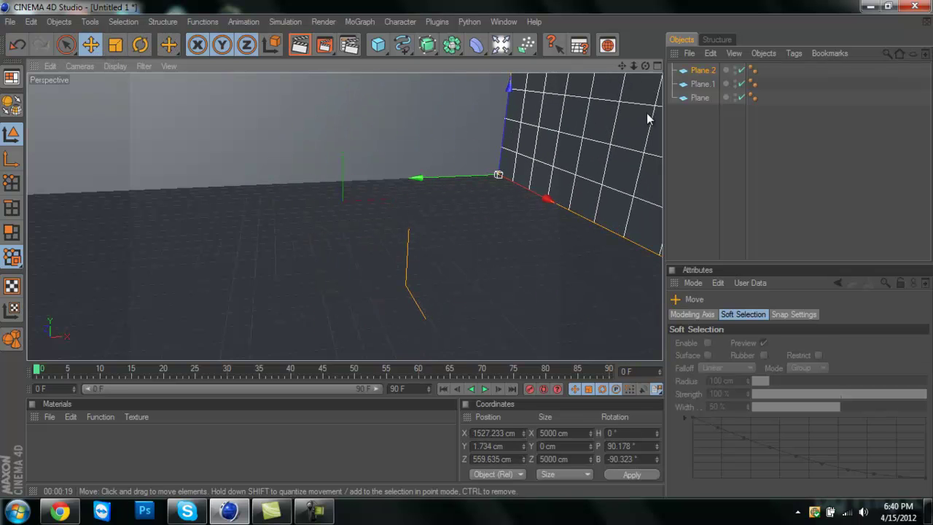
Step: Duplicate Plane.2 as Plane.3 and move it to X -1813 cm as the left wall
left_click(712, 71)
key("ctrl+c")
key("ctrl+v")
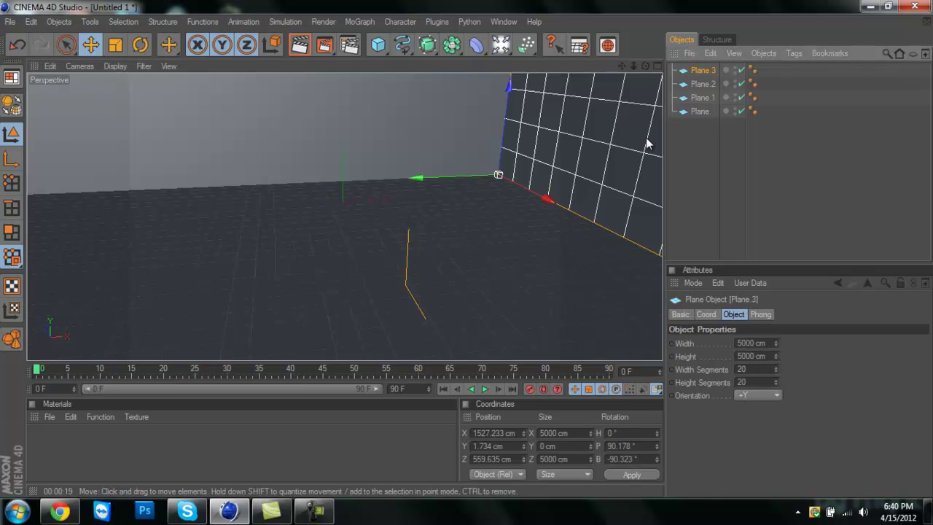
left_click_drag(478, 172, 465, 248)
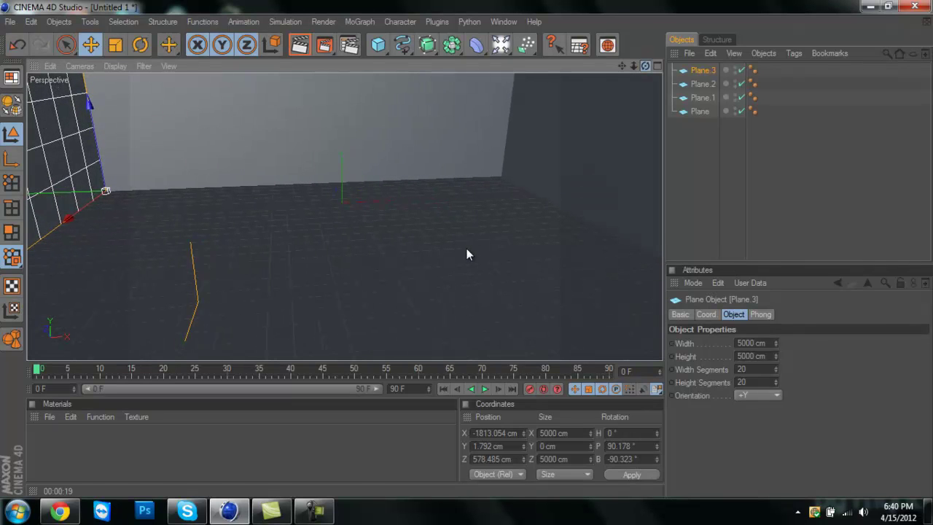
Step: Create a new material, Mat, and lighten its colour to 233 grey
left_click(697, 98)
left_click(49, 417)
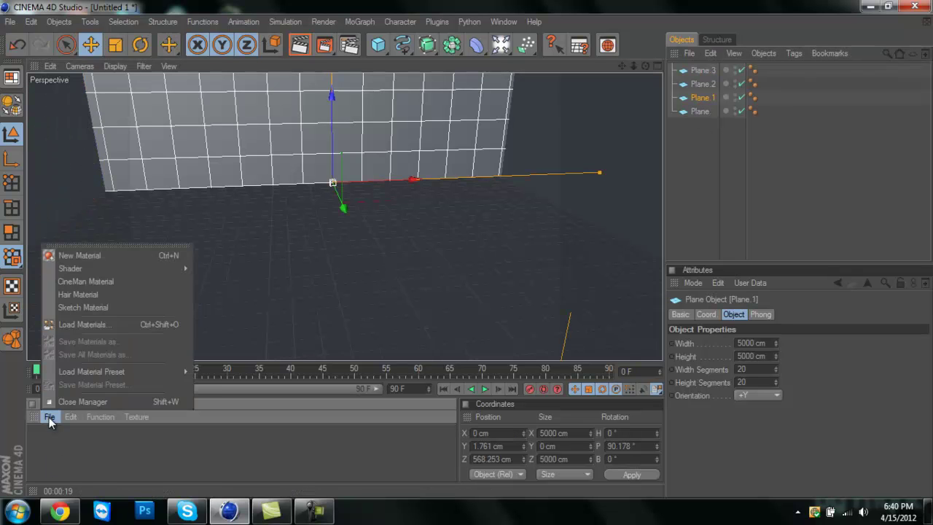
left_click(69, 254)
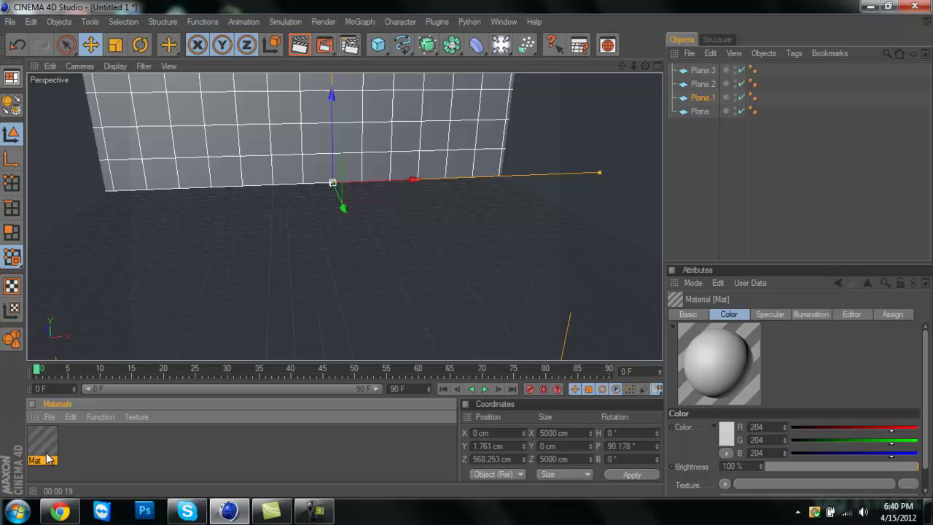
double_click(55, 439)
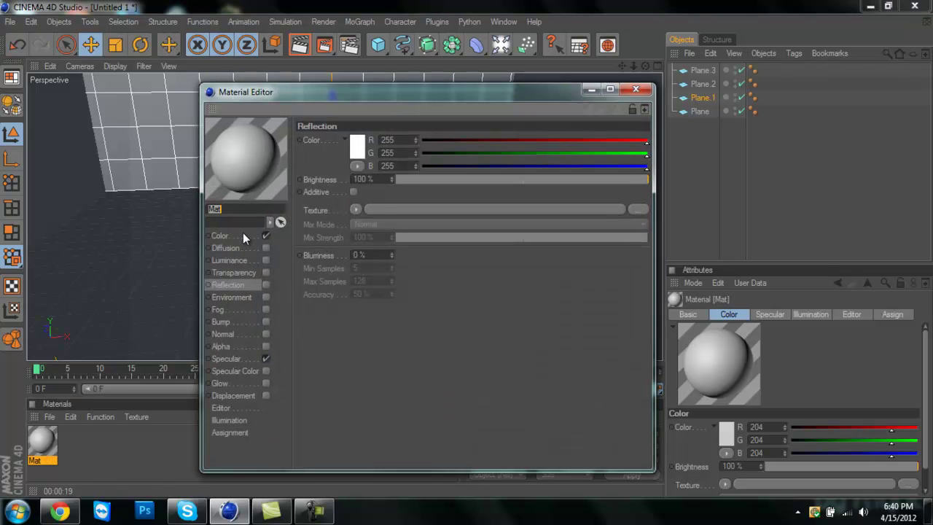
left_click(245, 237)
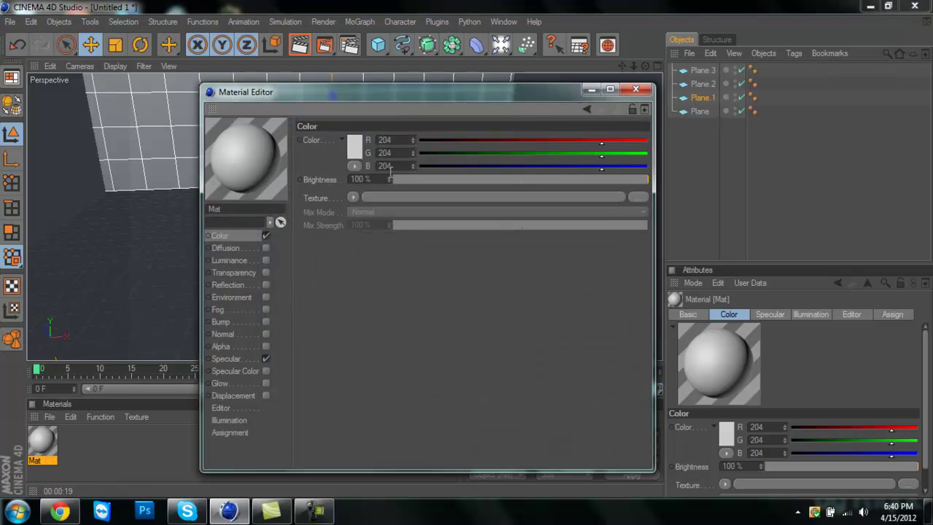
left_click(355, 145)
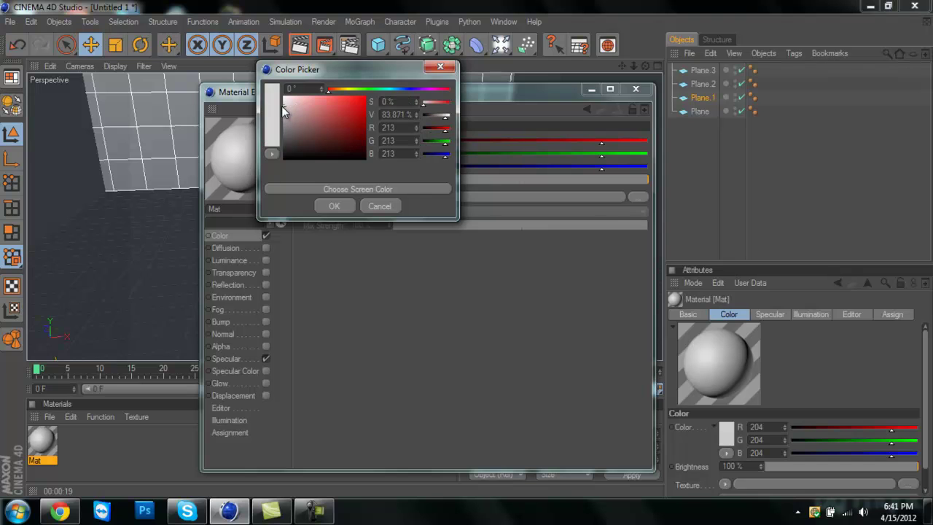
left_click_drag(281, 106, 282, 104)
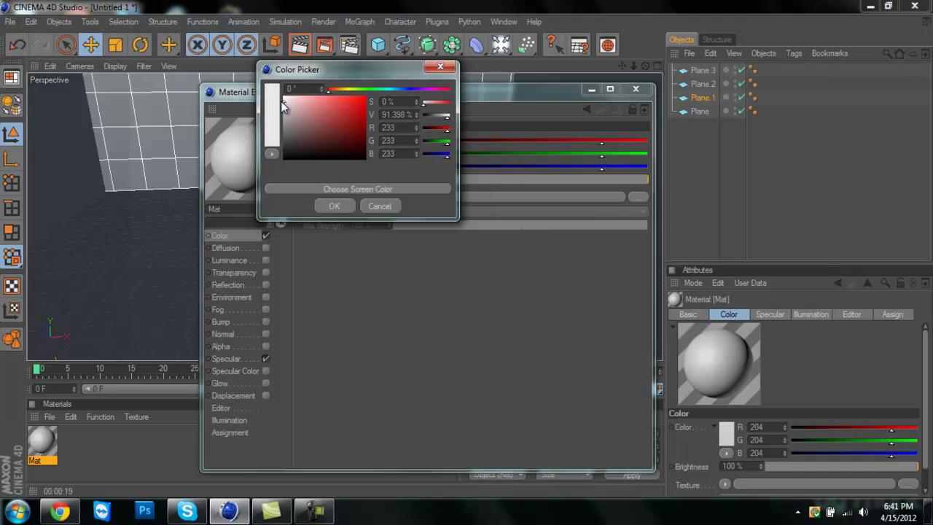
left_click(331, 205)
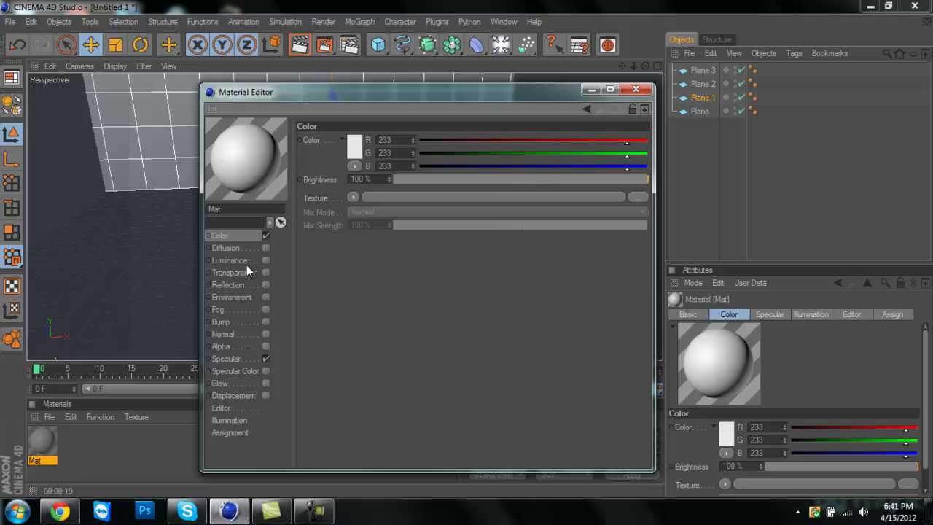
Step: Enable Reflection on Mat with a 216 grey colour at 58% brightness
left_click(264, 285)
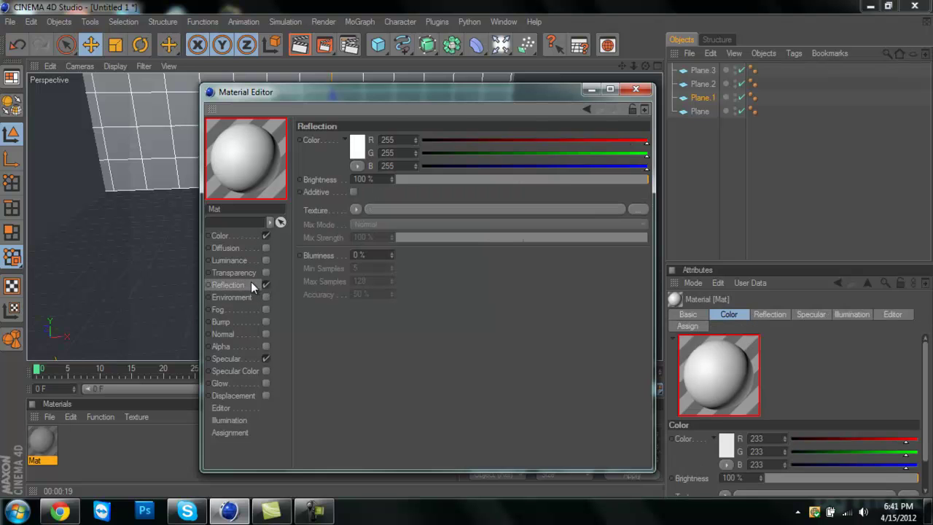
left_click(359, 142)
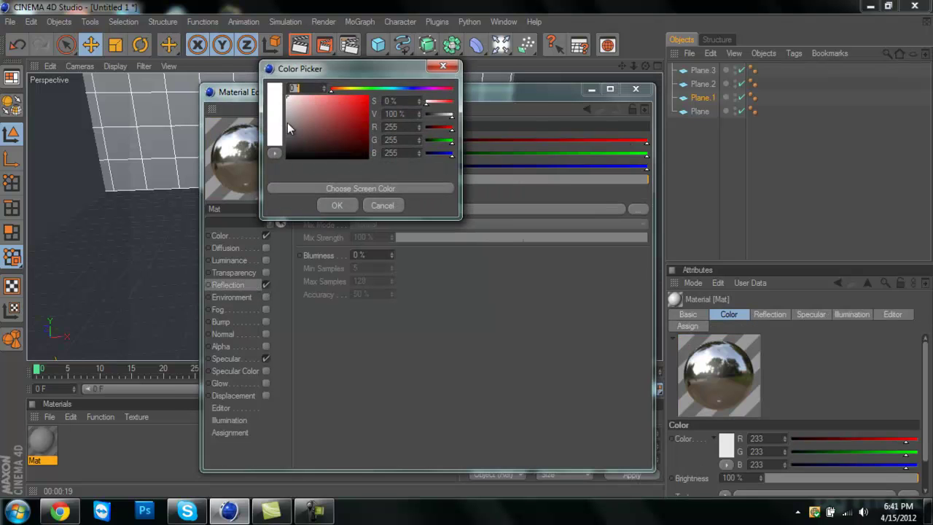
left_click_drag(289, 101, 284, 106)
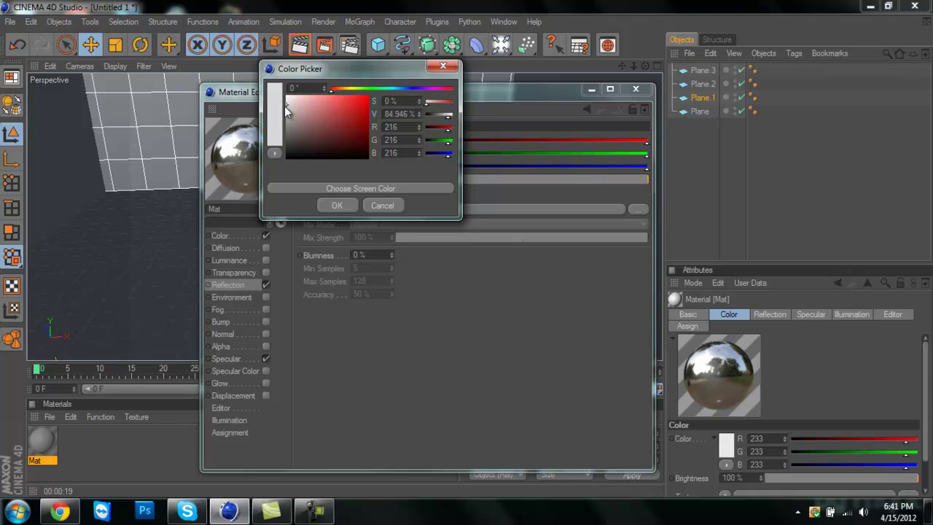
left_click(337, 204)
left_click(589, 178)
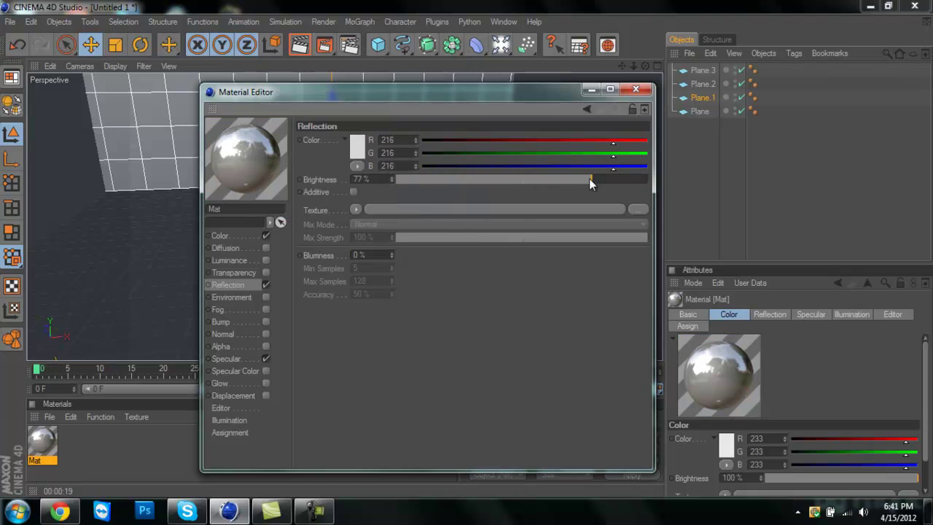
left_click_drag(562, 180, 543, 179)
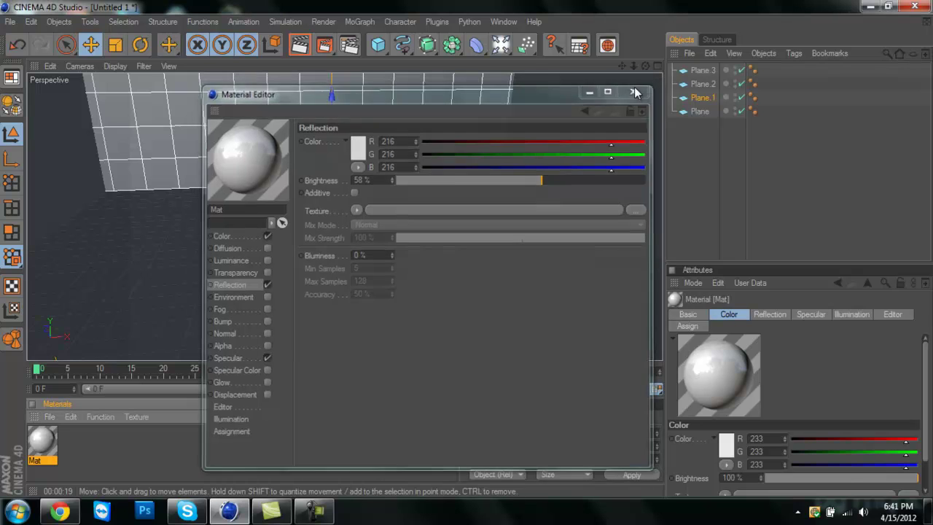
Step: Drag Mat onto Plane.1 and copy its texture tag to Plane.2 and Plane.3
left_click(636, 88)
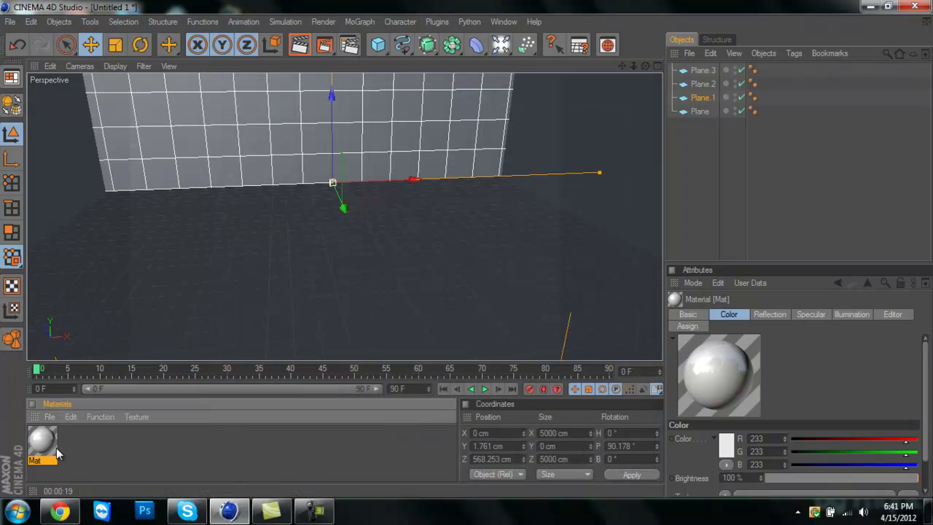
left_click_drag(56, 448, 185, 153)
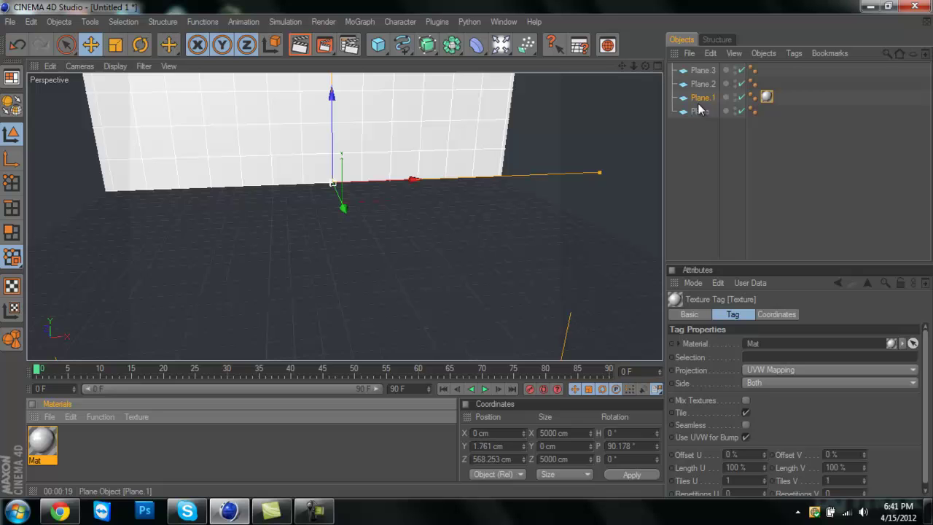
left_click_drag(765, 97, 766, 70, "ctrl")
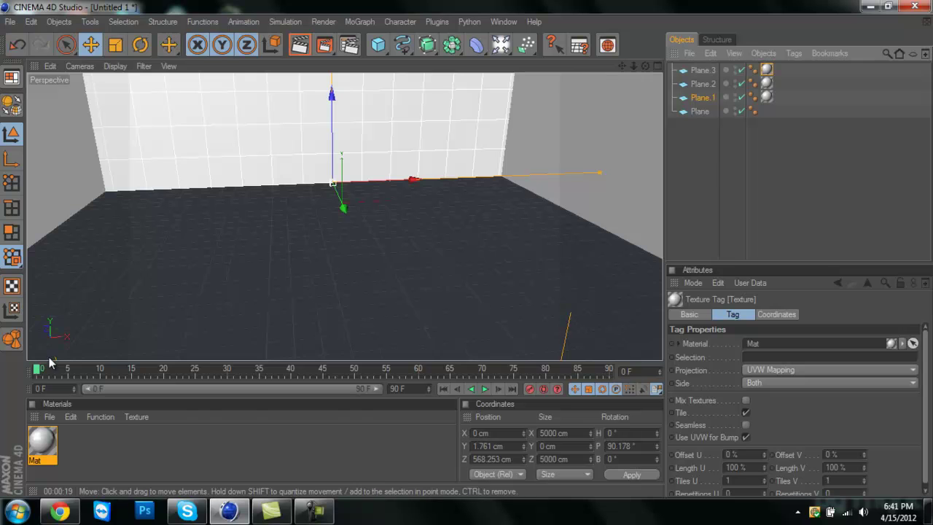
Step: Create a new material, Mat.1, and set its colour to 189 grey
left_click(50, 416)
left_click(77, 257)
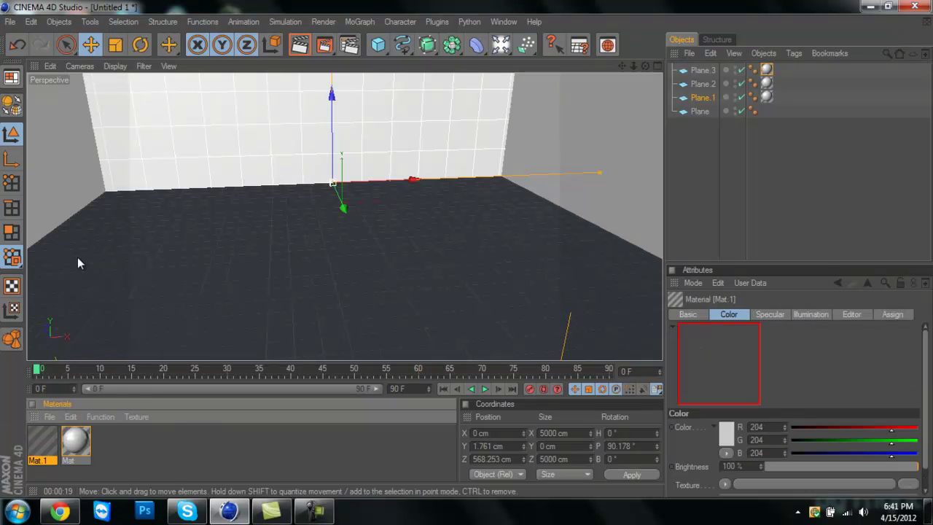
double_click(42, 440)
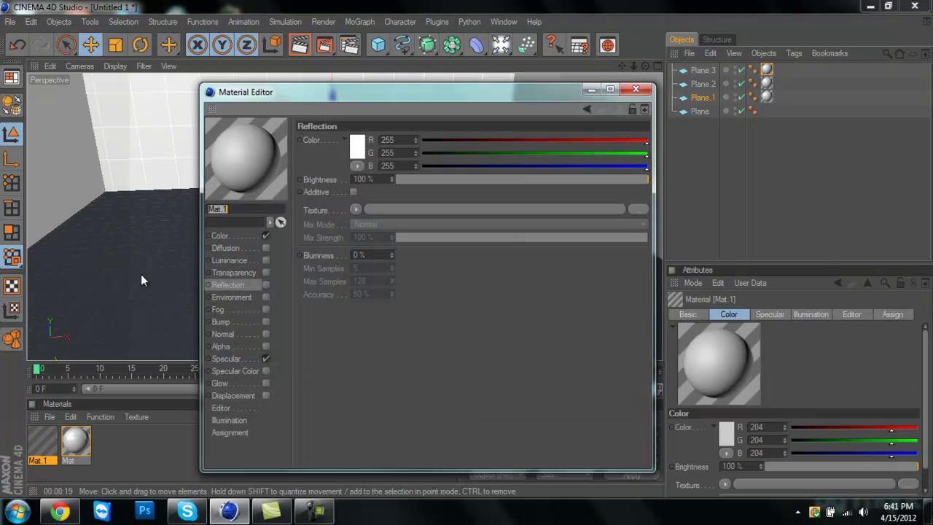
left_click(219, 235)
left_click(352, 147)
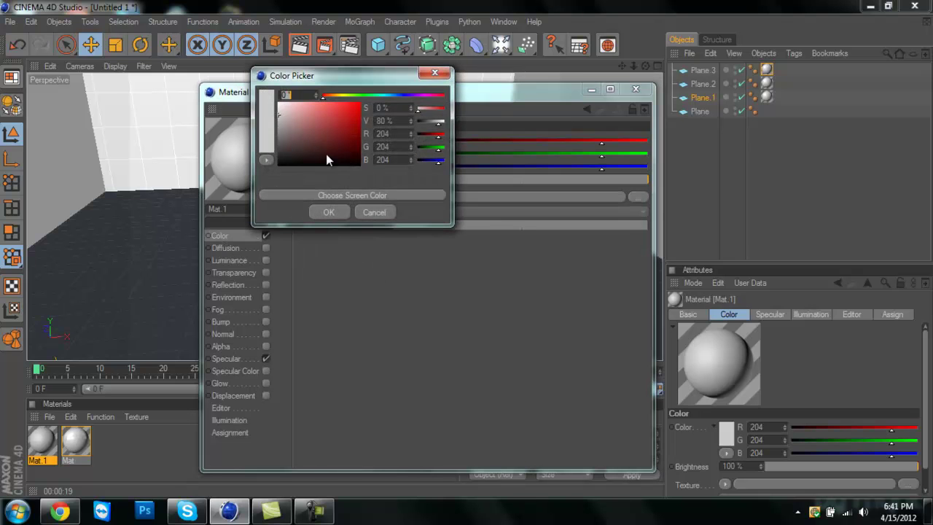
left_click(277, 120)
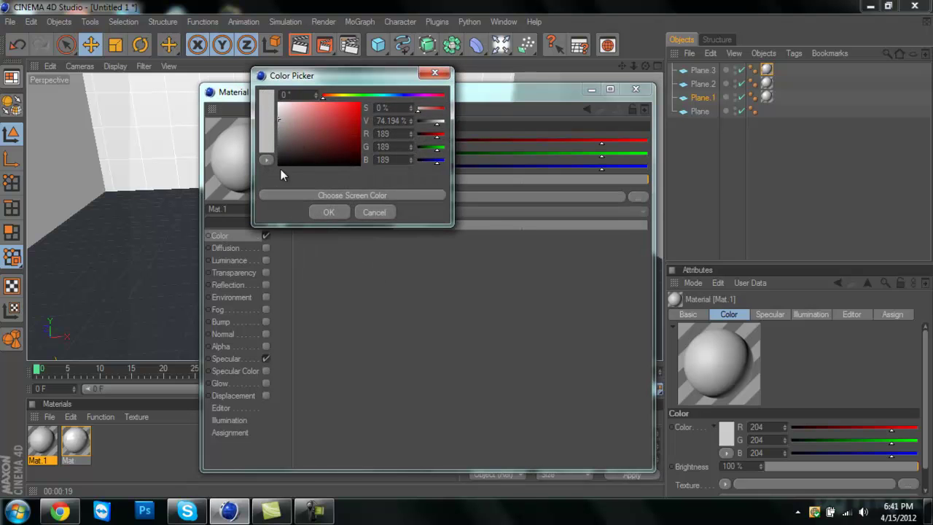
left_click(338, 212)
Step: Enable Reflection on Mat.1 with a 205 grey colour at 58% brightness
left_click(255, 284)
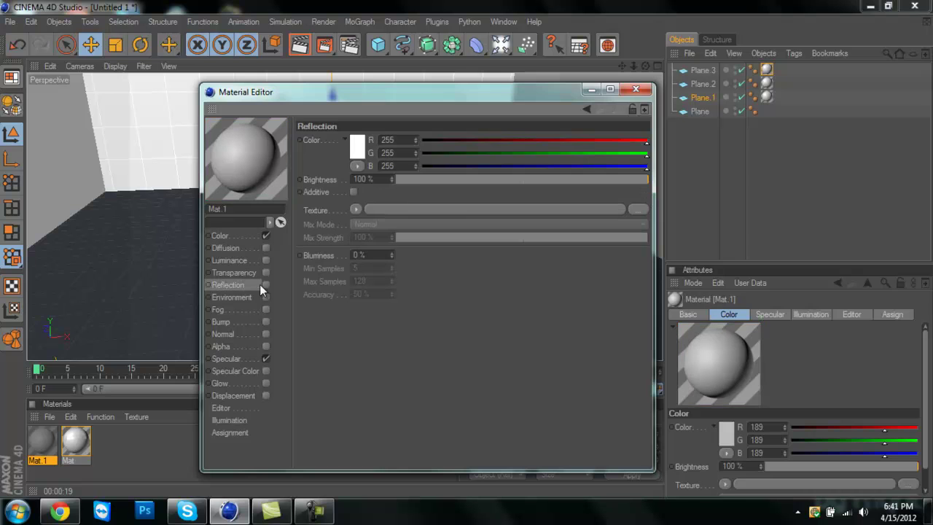
left_click(357, 147)
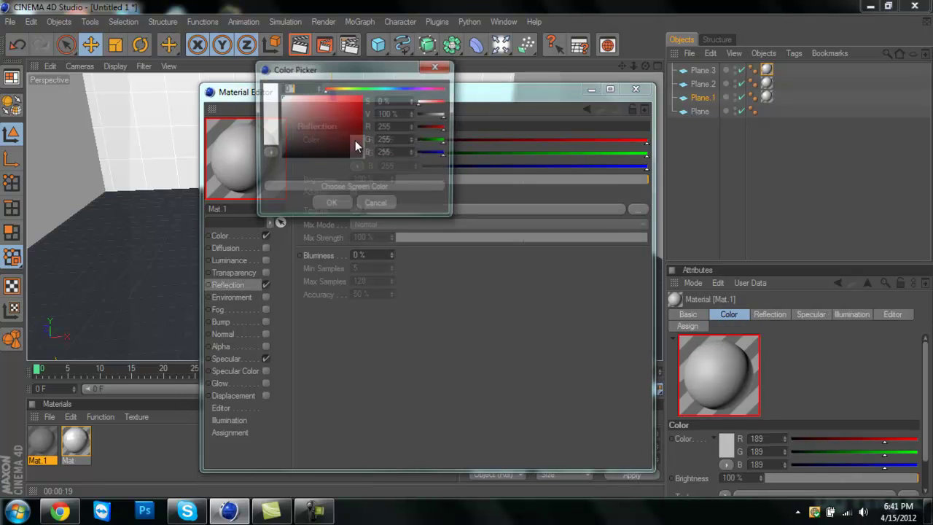
left_click(278, 107)
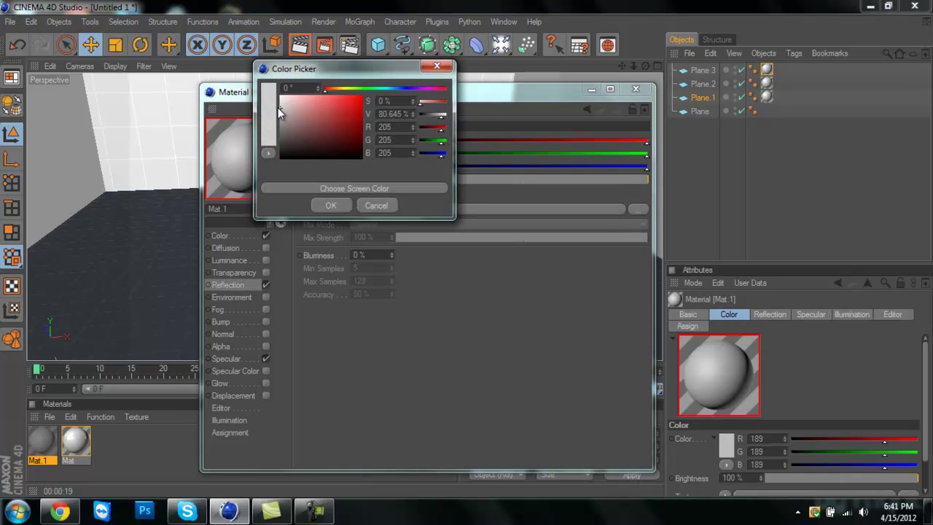
left_click(332, 205)
left_click_drag(573, 180, 544, 182)
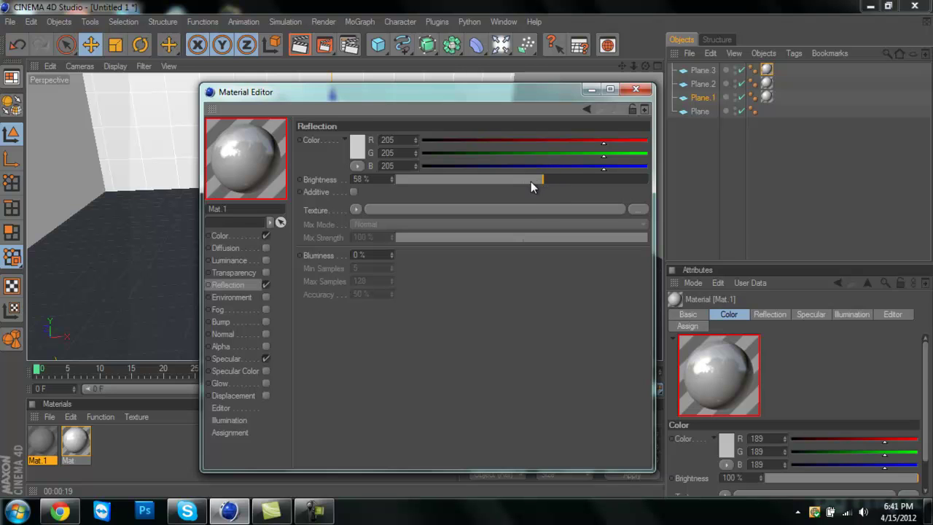
left_click(203, 308)
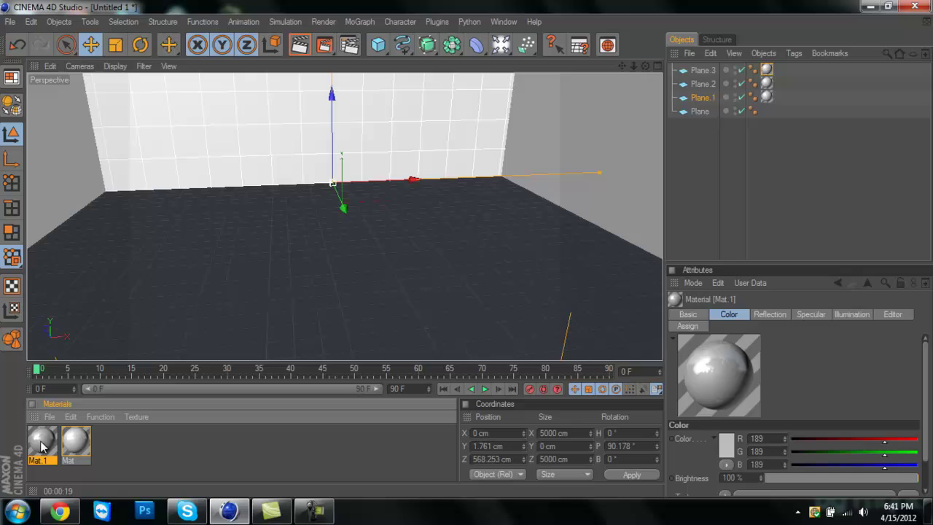
Step: Apply Mat.1 to the floor Plane and check it with a test render of the view
left_click_drag(40, 449, 274, 268)
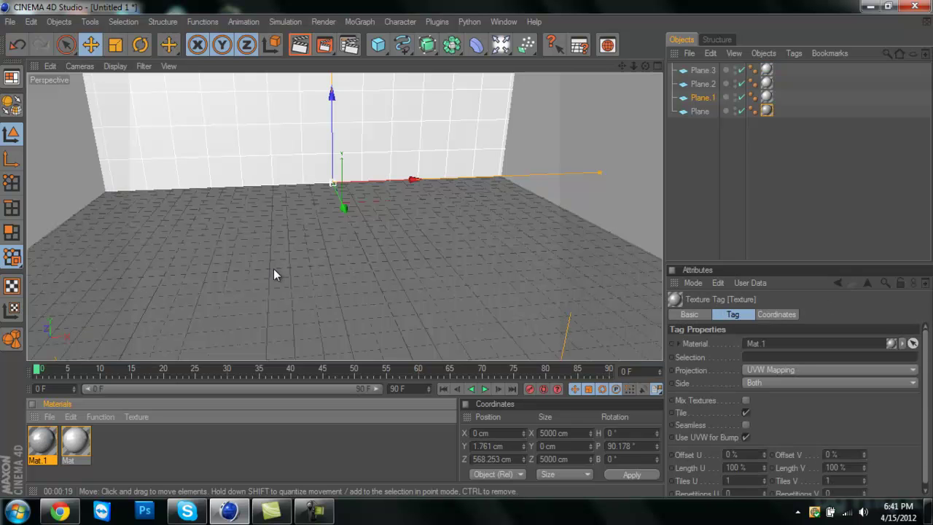
left_click(306, 47)
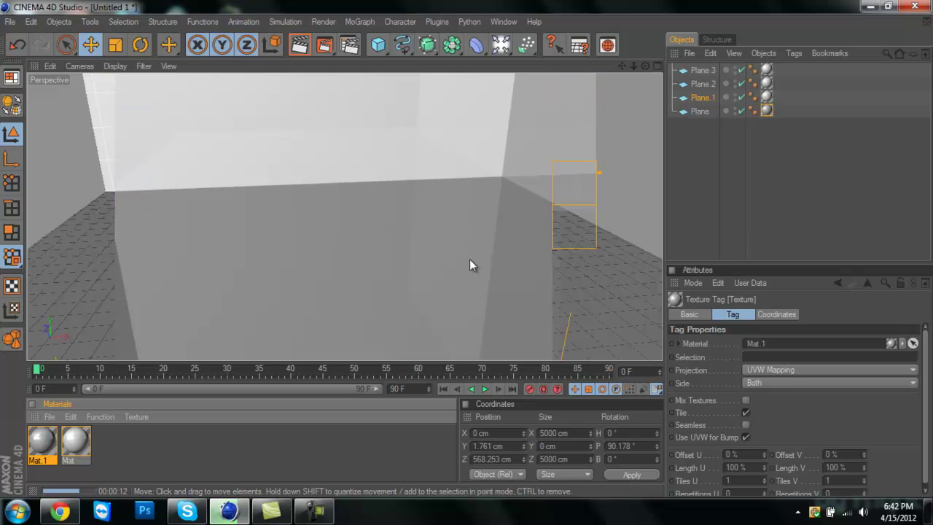
left_click(702, 97)
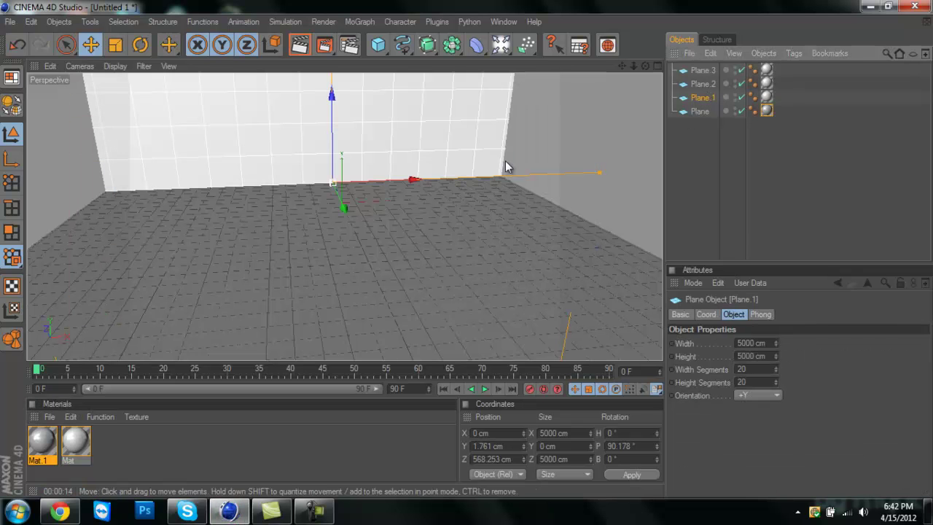
Step: Reduce reflection brightness to 31% on Mat and to 33% on Mat.1
double_click(70, 448)
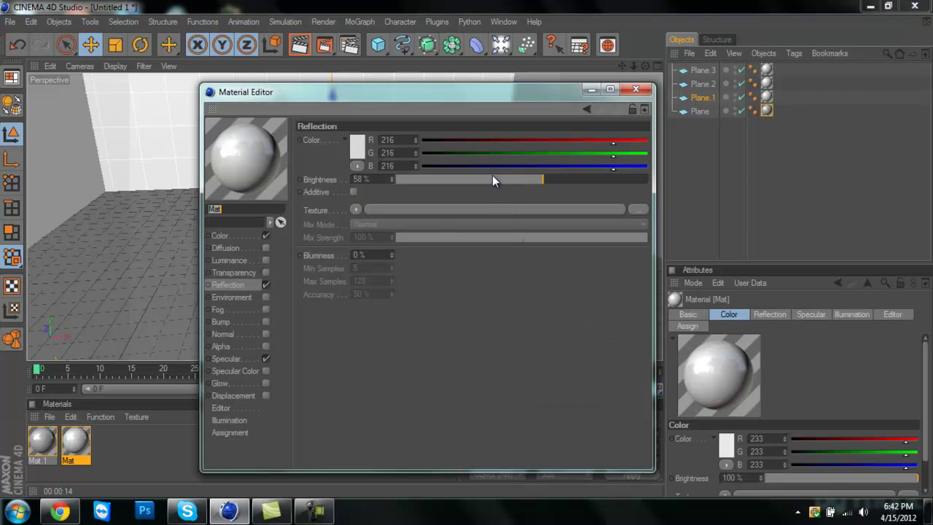
left_click_drag(492, 180, 489, 180)
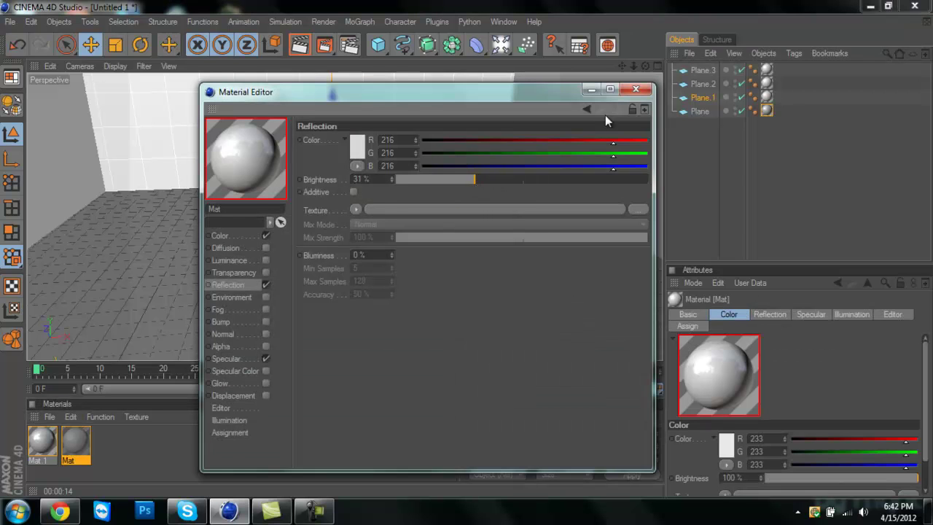
left_click(635, 89)
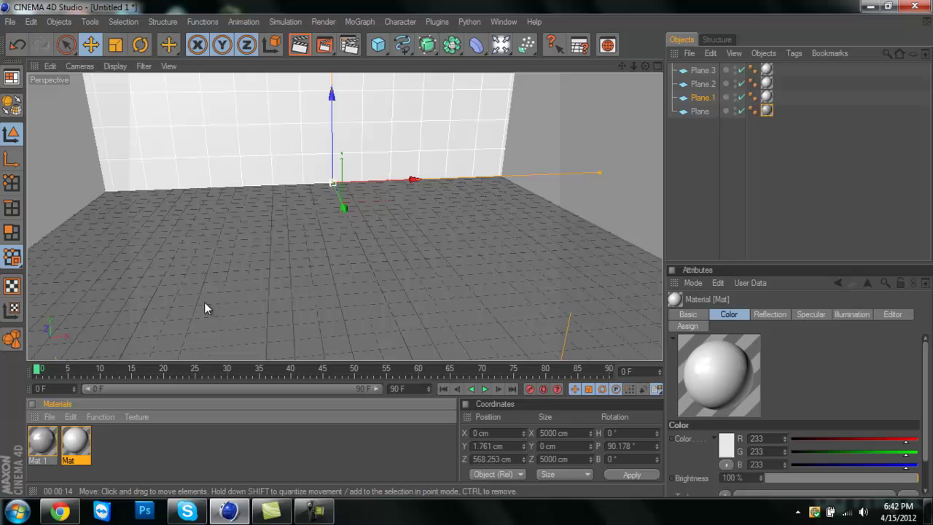
double_click(38, 446)
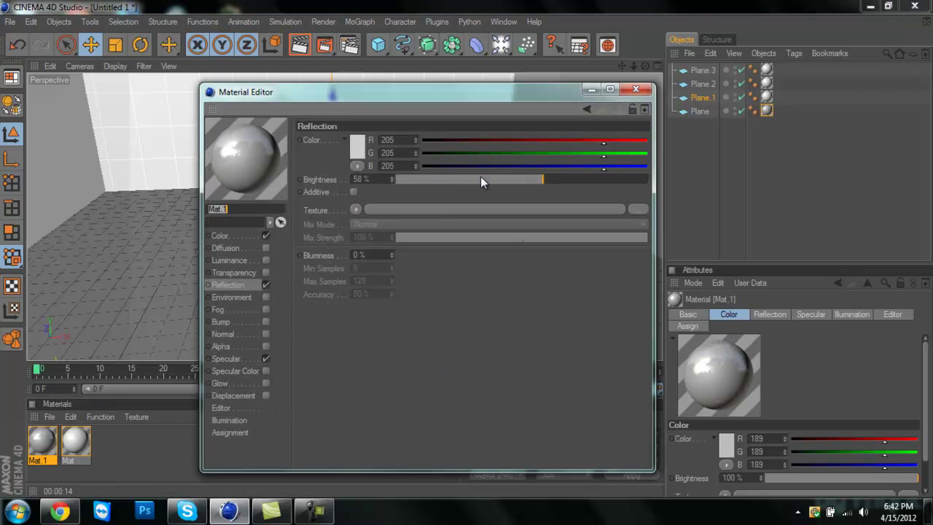
left_click(480, 178)
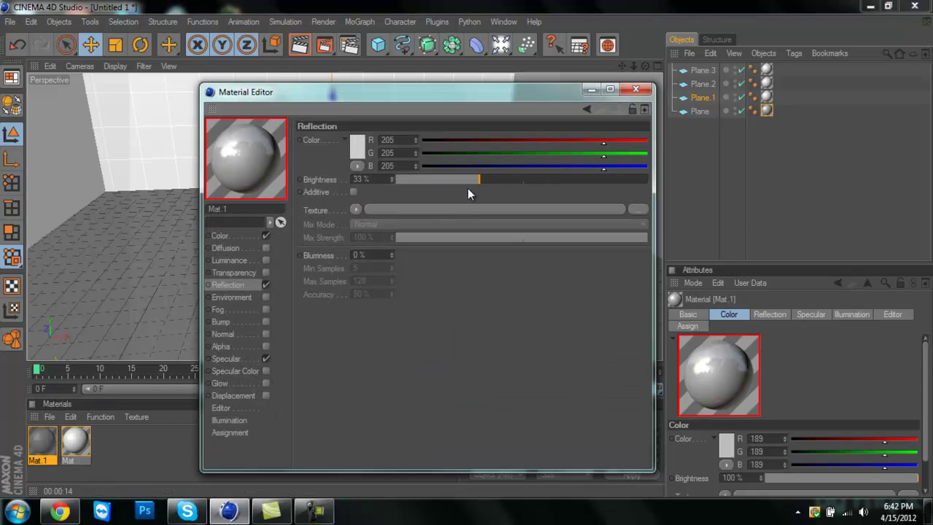
left_click(636, 91)
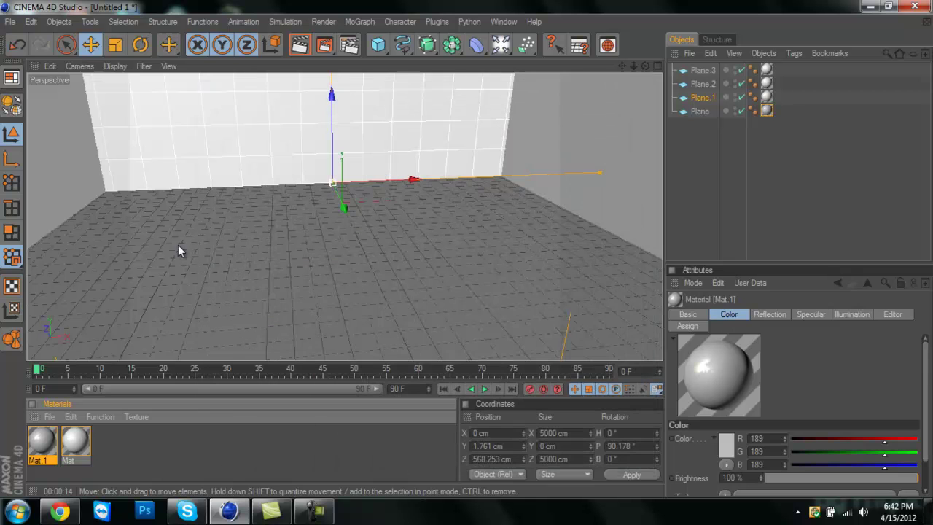
left_click(310, 44)
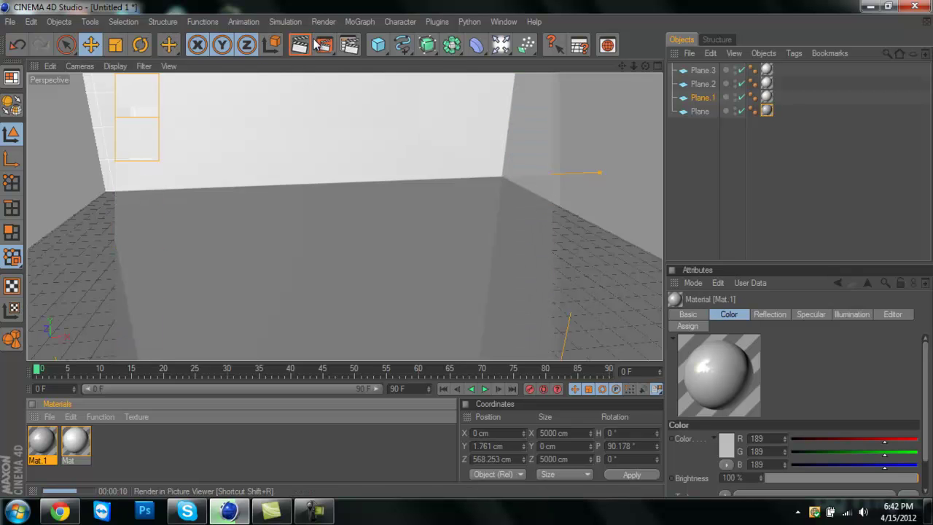
left_click(702, 70)
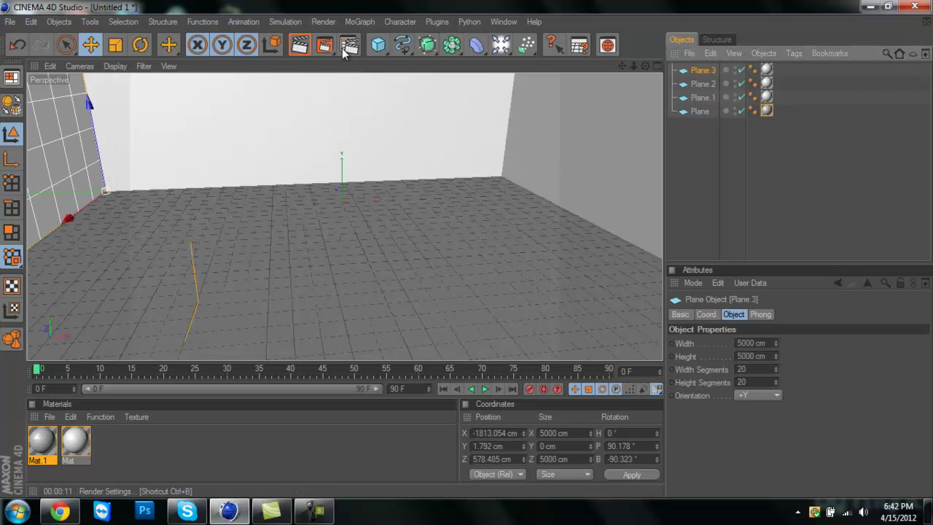
Step: Add a MoText reading 'xGraphicArtistx' with Depth 80 and Height 400 cm
left_click(355, 23)
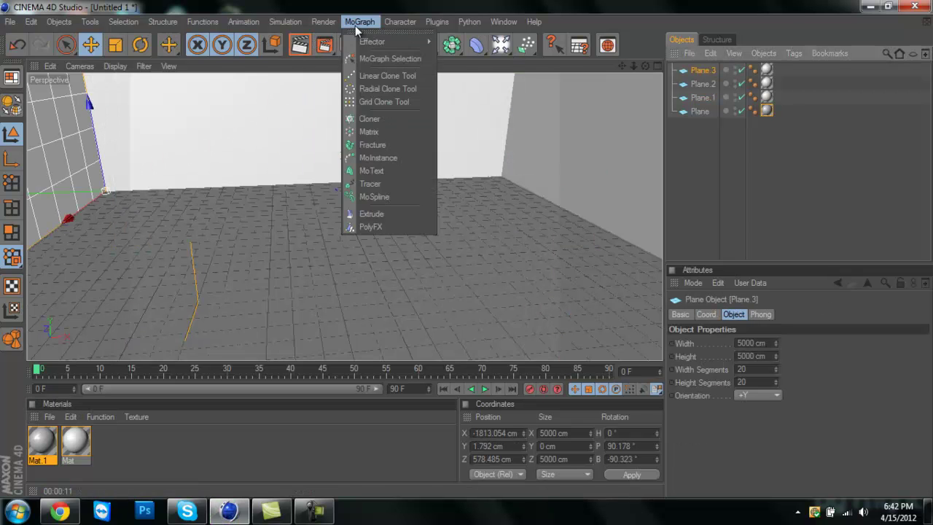
left_click(382, 169)
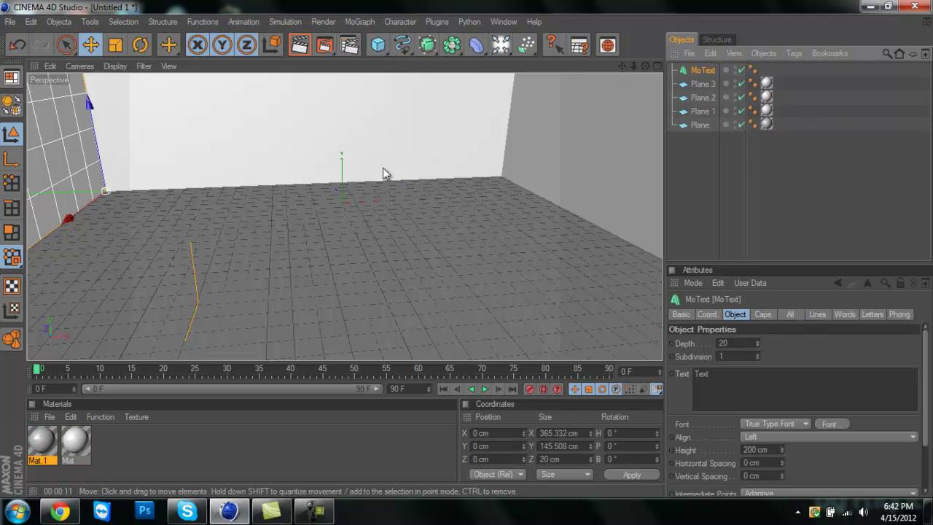
left_click(718, 372)
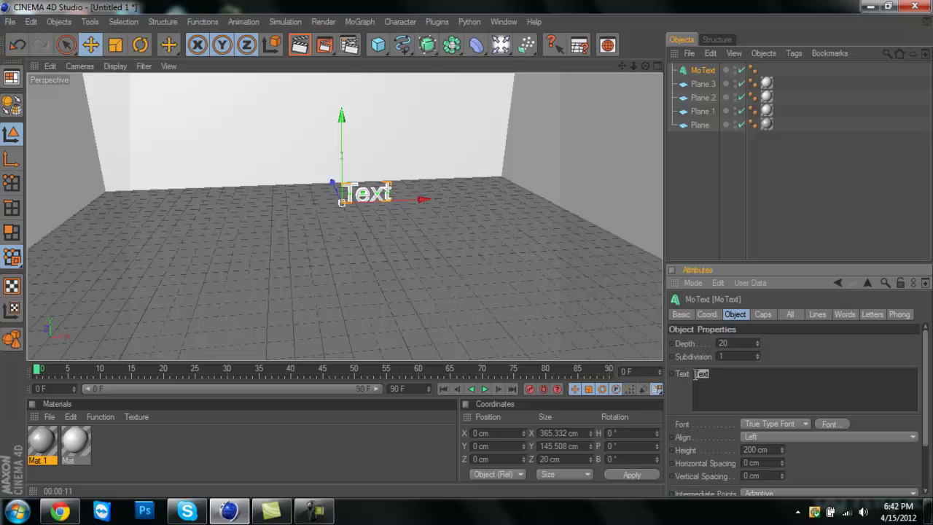
left_click_drag(712, 373, 687, 373)
type("xGraphicArtistx")
left_click(723, 343)
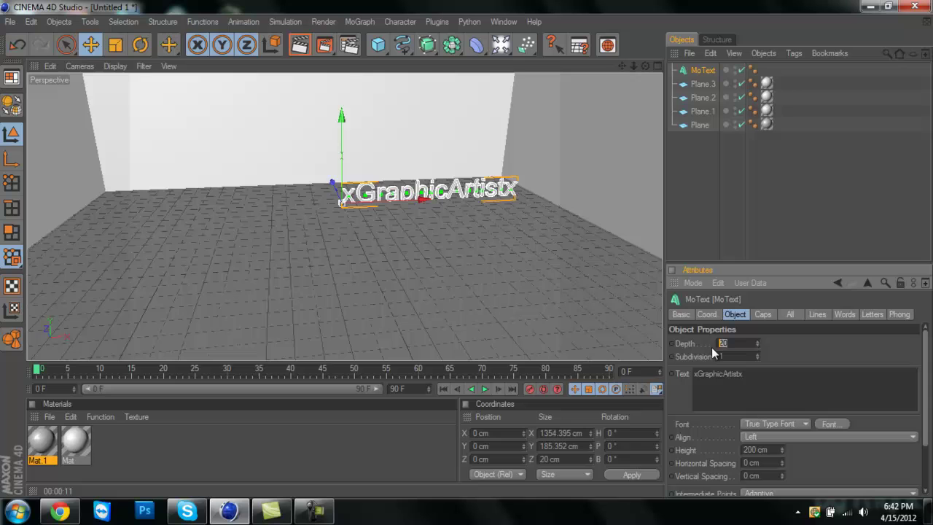
type("80")
left_click(747, 450)
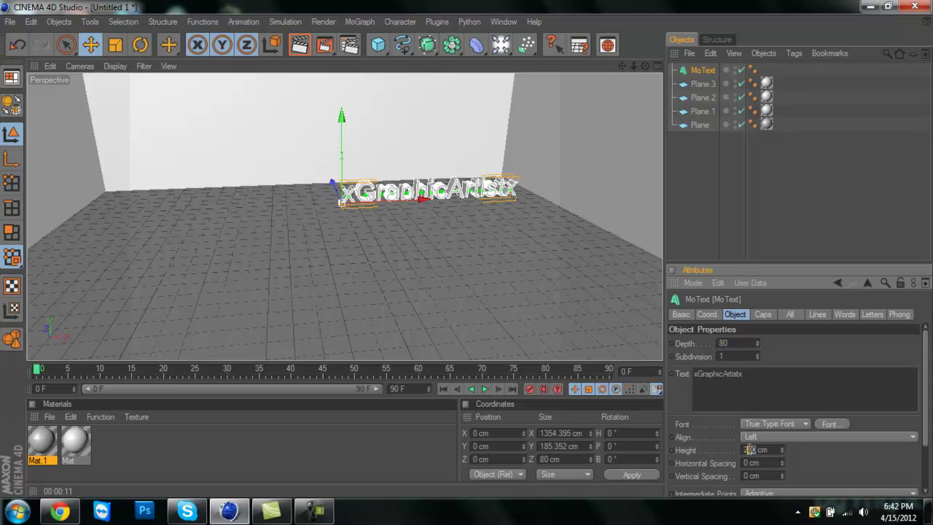
type("400")
key("Return")
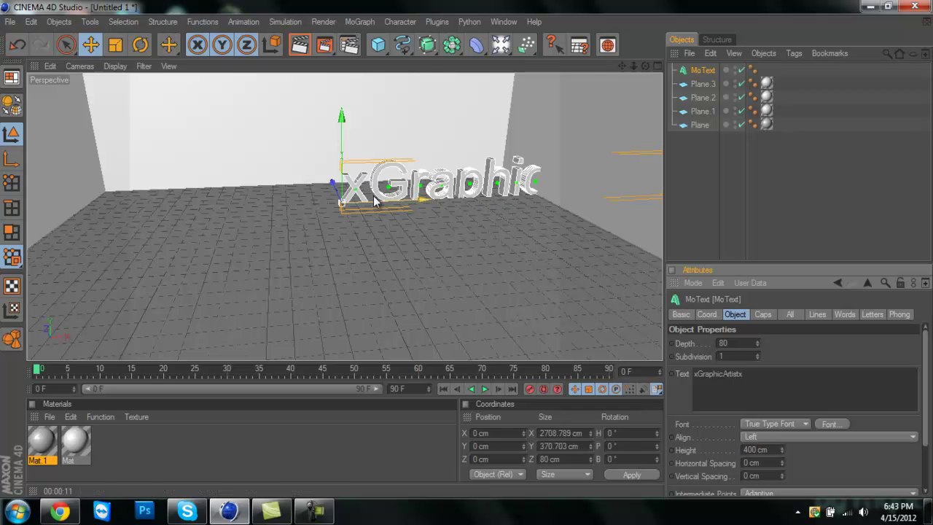
Step: Shift the text left and give it Fillet Caps on both start and end
left_click_drag(452, 251, 468, 252)
left_click(770, 313)
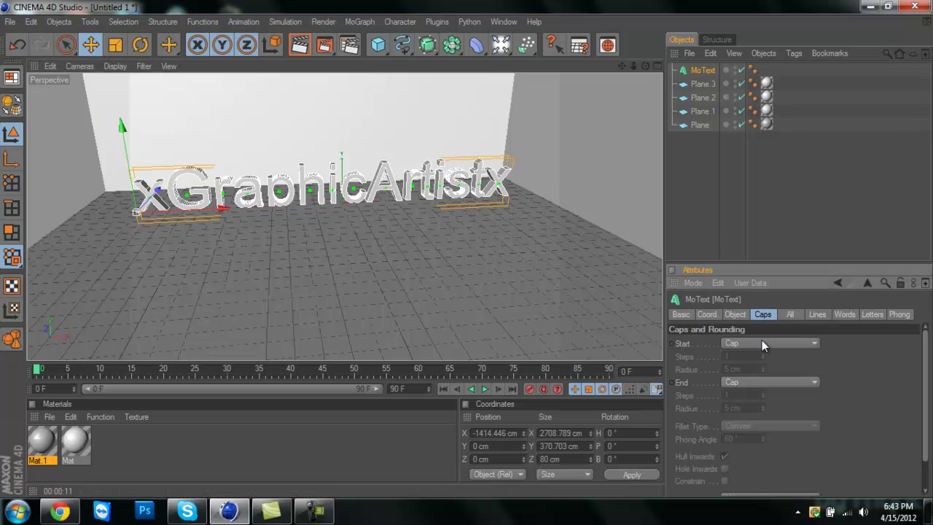
left_click(761, 341)
left_click(744, 395)
left_click(752, 383)
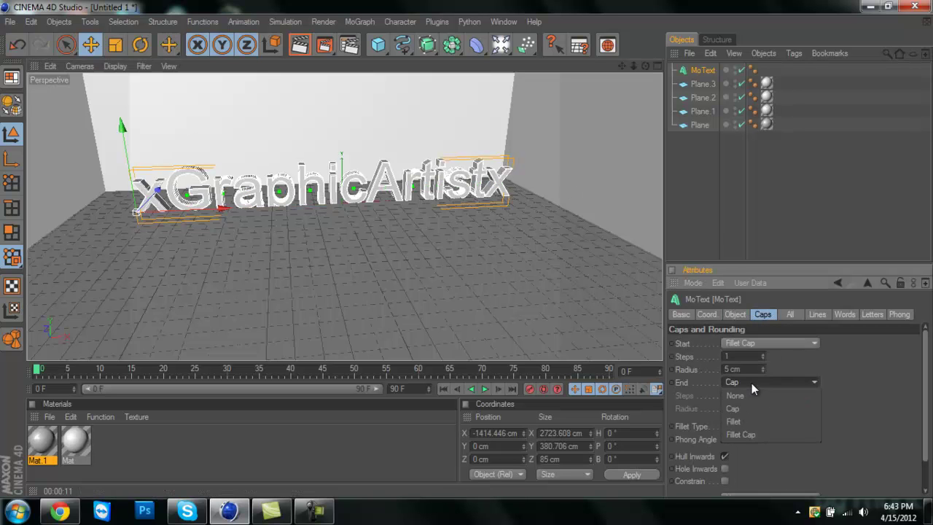
left_click(746, 424)
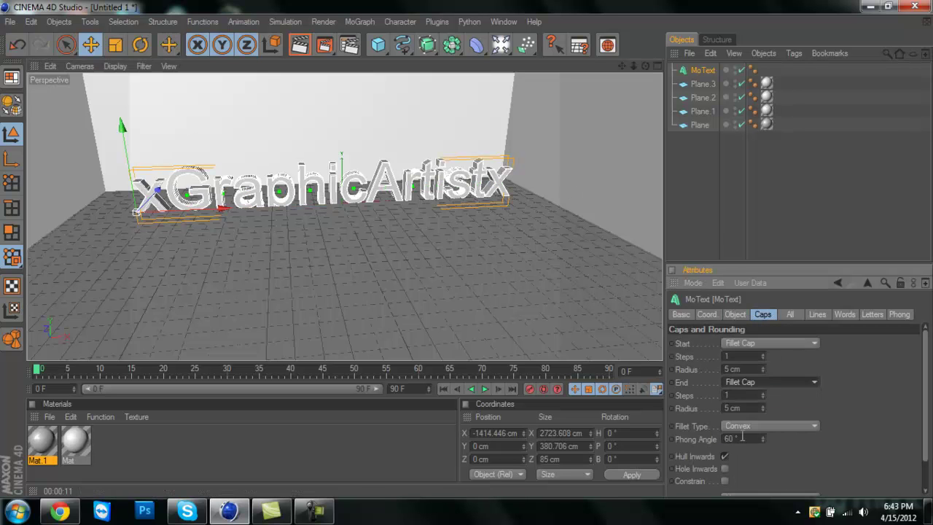
left_click(733, 314)
Step: Set the text font to Arista and raise it to Y 175 cm above the floor
left_click(831, 424)
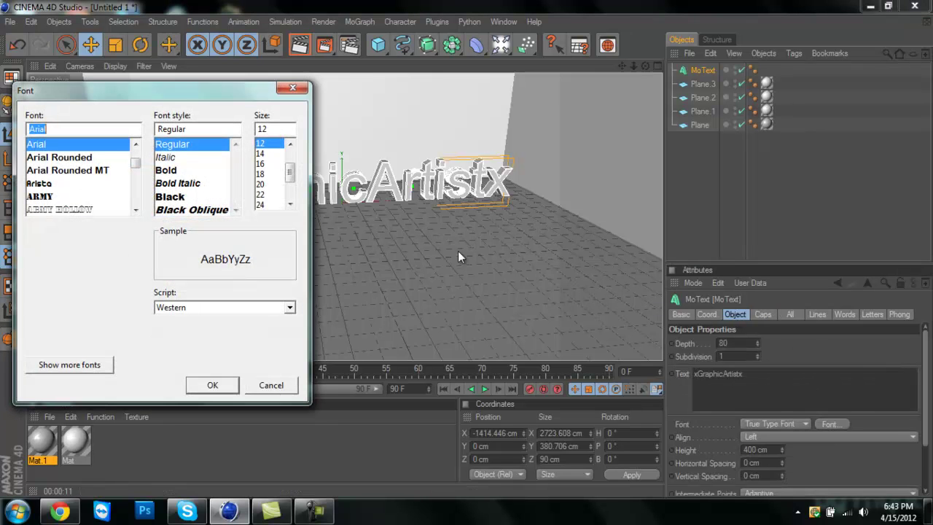
left_click(44, 183)
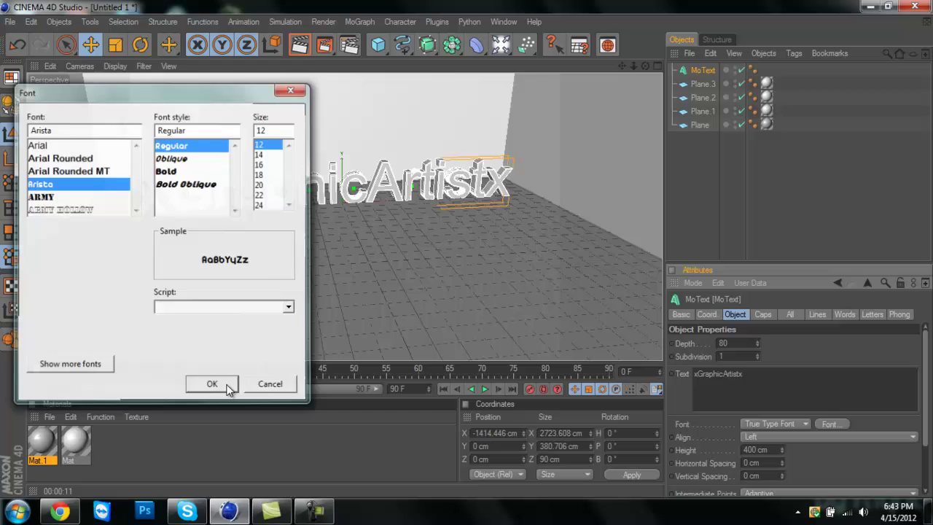
left_click(227, 384)
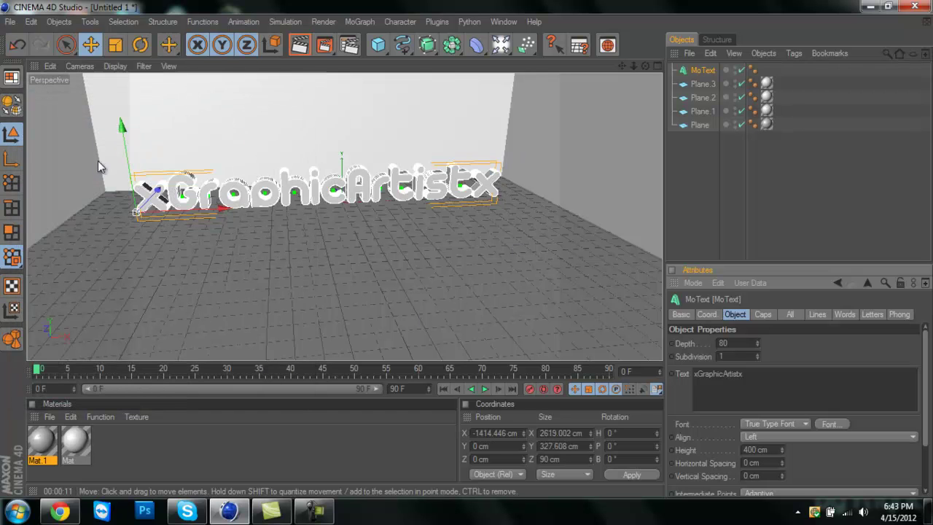
left_click_drag(122, 169, 466, 248)
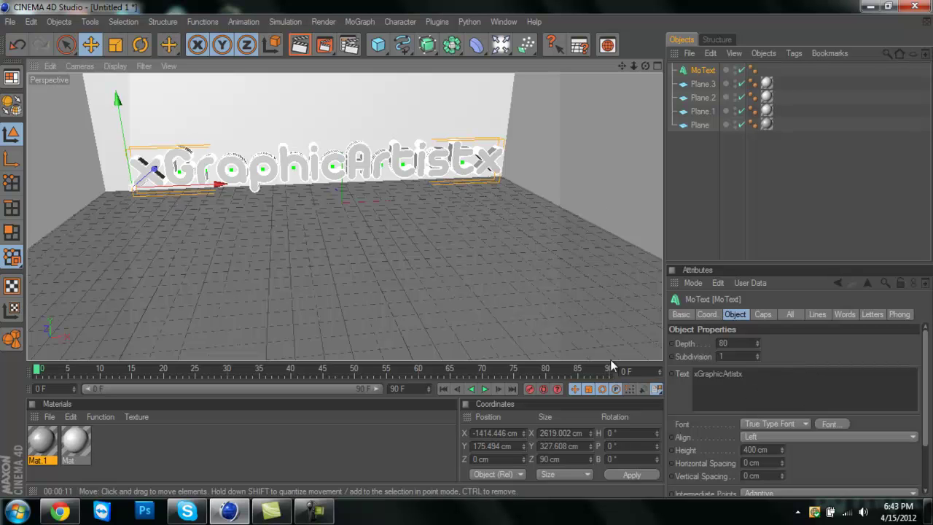
Step: Change the MoText font from Arista to BadaBoom BB
left_click(838, 423)
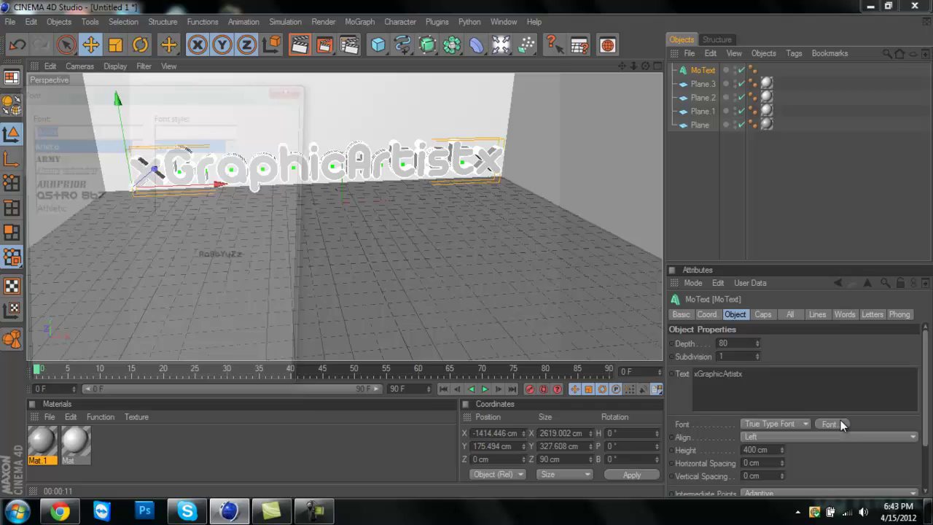
left_click(135, 209)
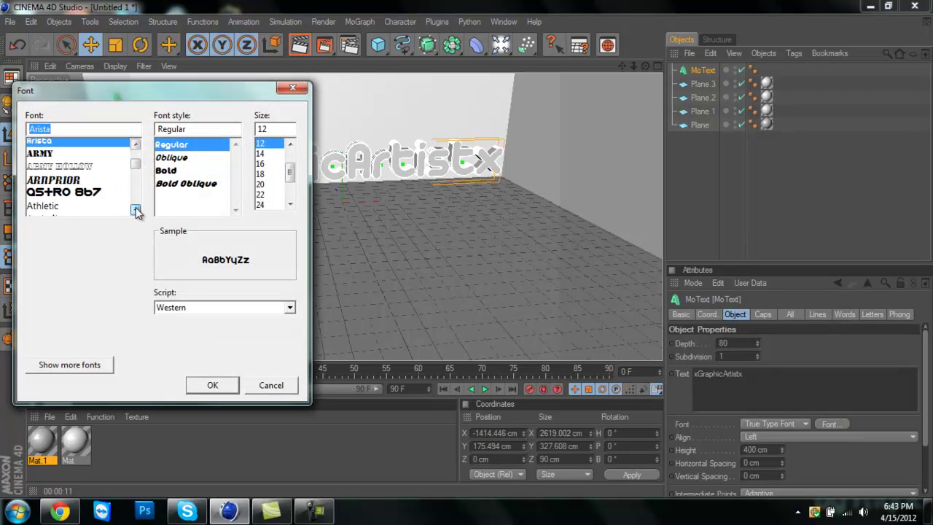
left_click(136, 210)
left_click(135, 210)
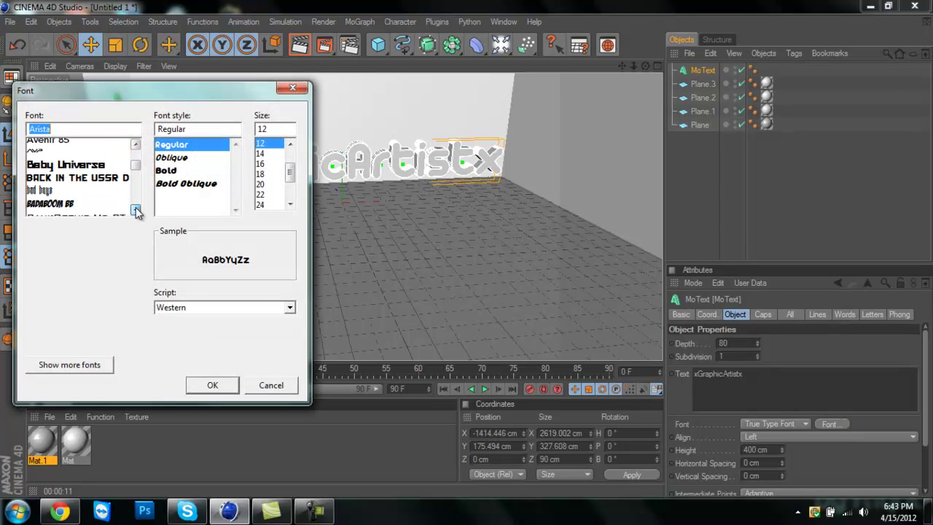
left_click(136, 211)
left_click(52, 171)
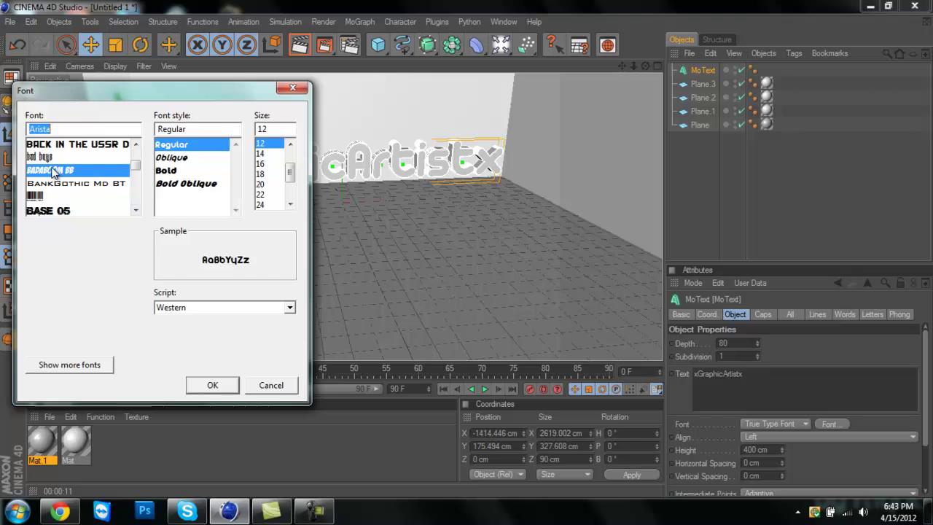
left_click(200, 386)
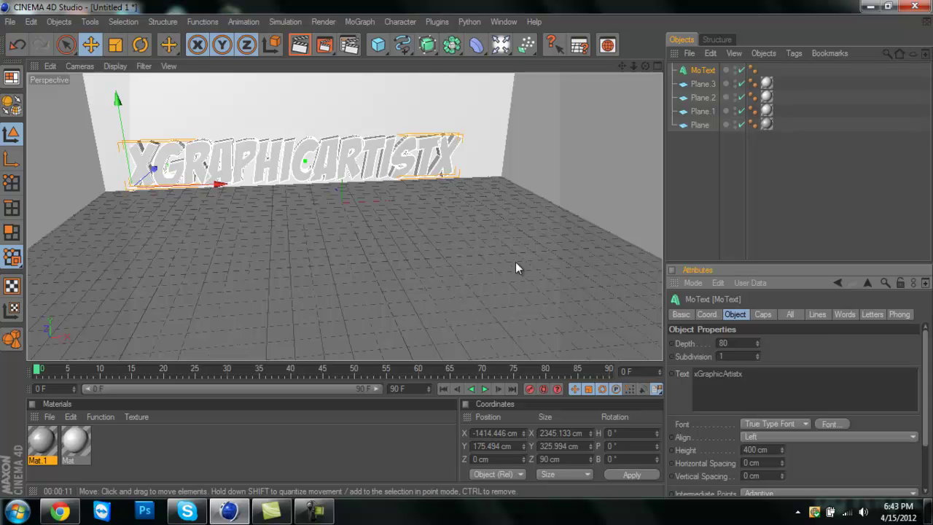
Step: Widen the MoText horizontal letter spacing to 19 cm, stretching the text to about 2607 cm
left_click(782, 461)
left_click_drag(783, 461, 782, 461)
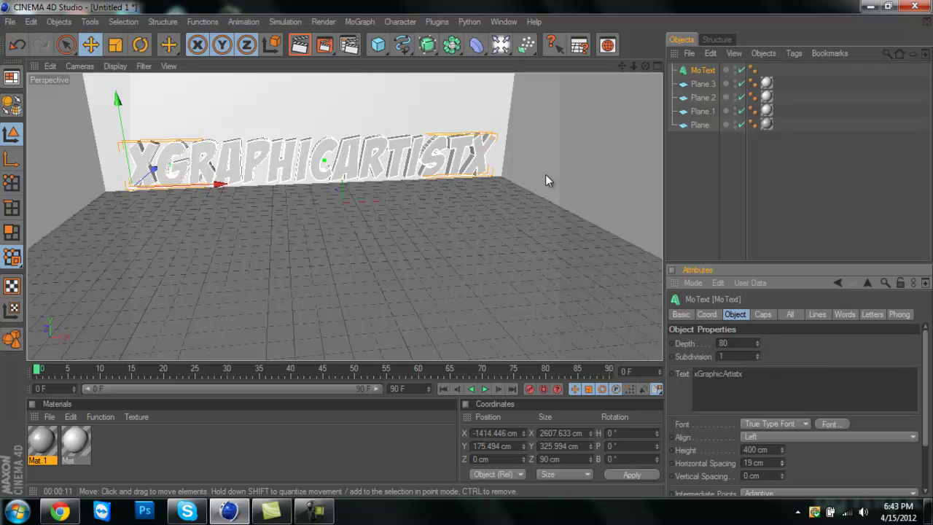
Step: Create a new material, Mat.2, and open it in the Material Editor
left_click(50, 416)
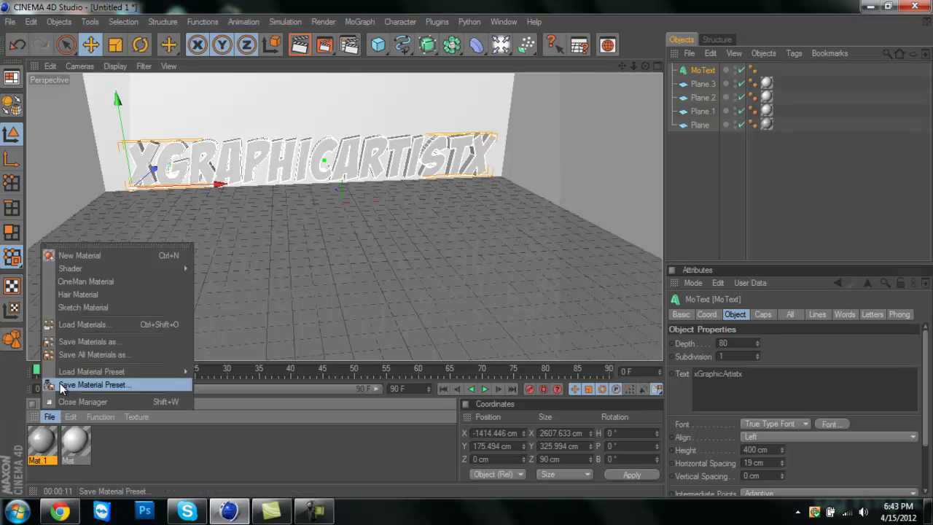
left_click(69, 254)
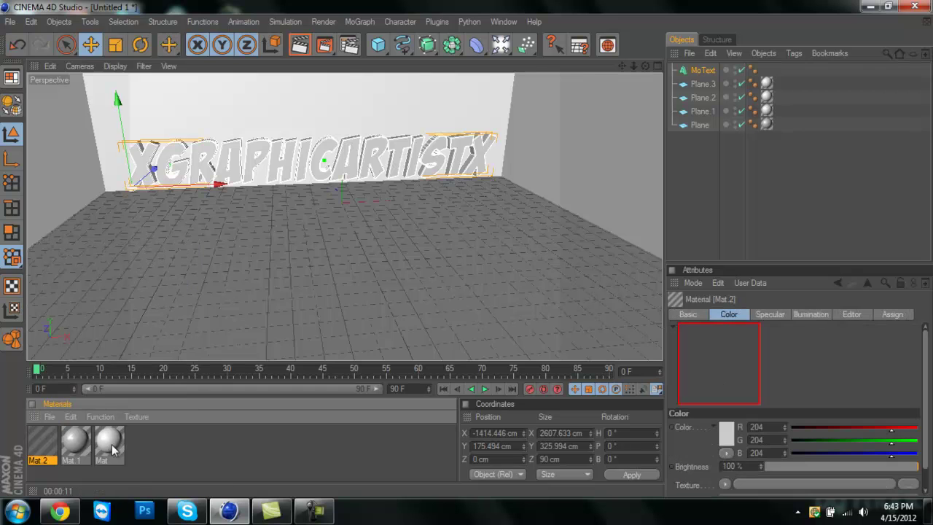
double_click(47, 442)
Step: Give Mat.2 a cyan reflection colour and enable its Reflection channel
left_click(351, 153)
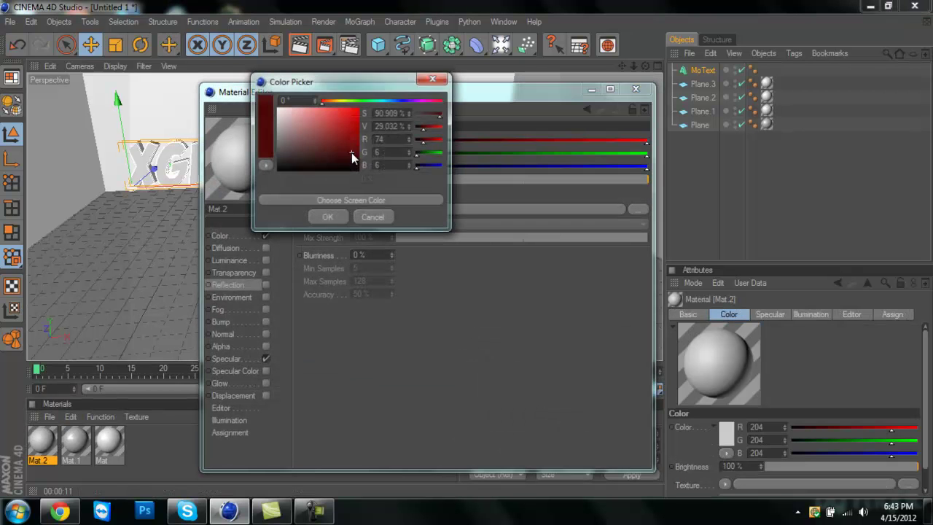
left_click(351, 152)
left_click(381, 100)
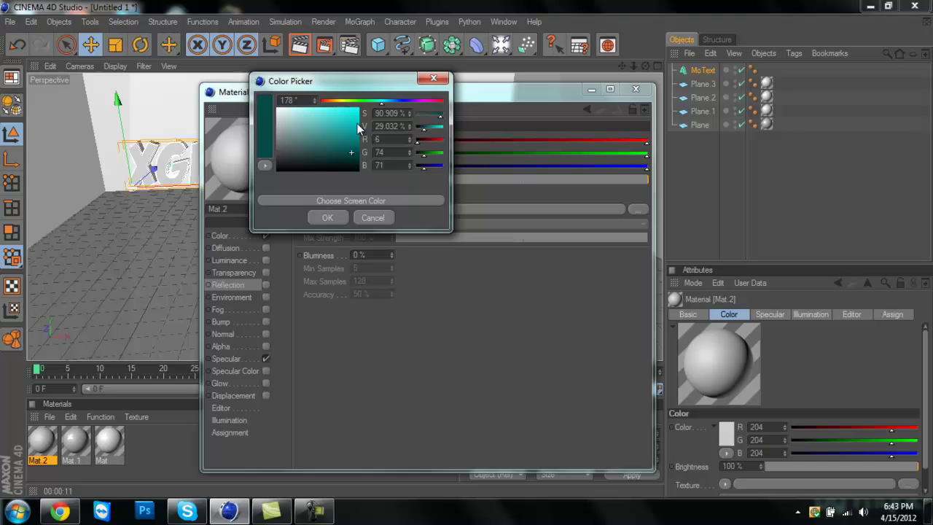
left_click(357, 123)
left_click(328, 217)
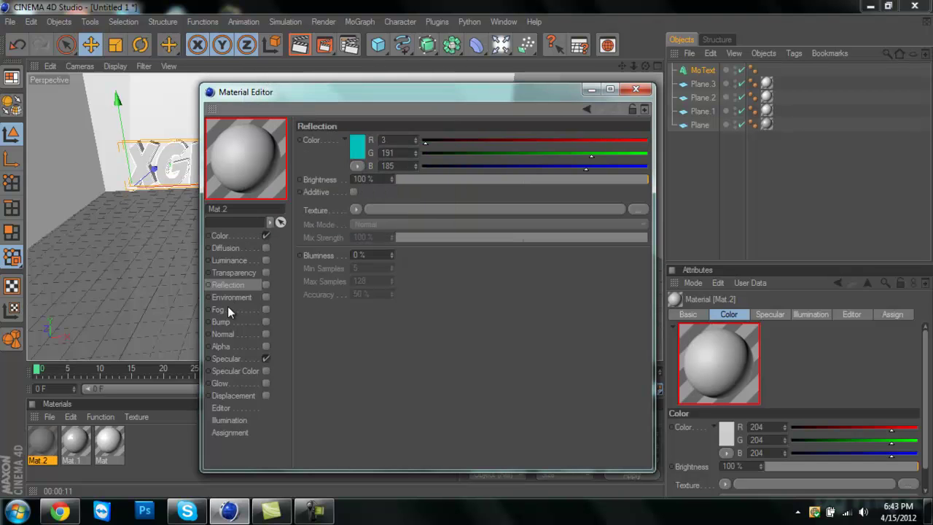
left_click(264, 285)
Step: Set Mat.2's base colour to cyan 0/189/202 and reflection brightness to roughly half
left_click(250, 234)
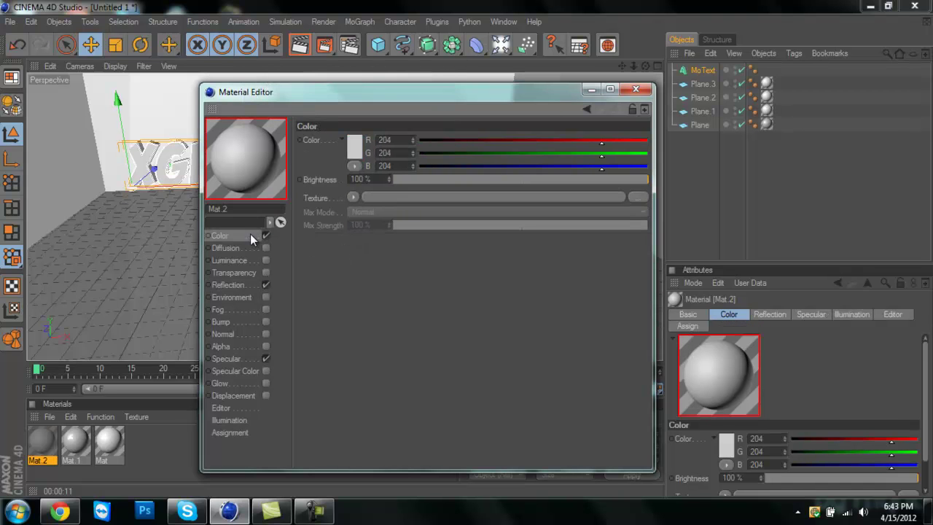
left_click(353, 149)
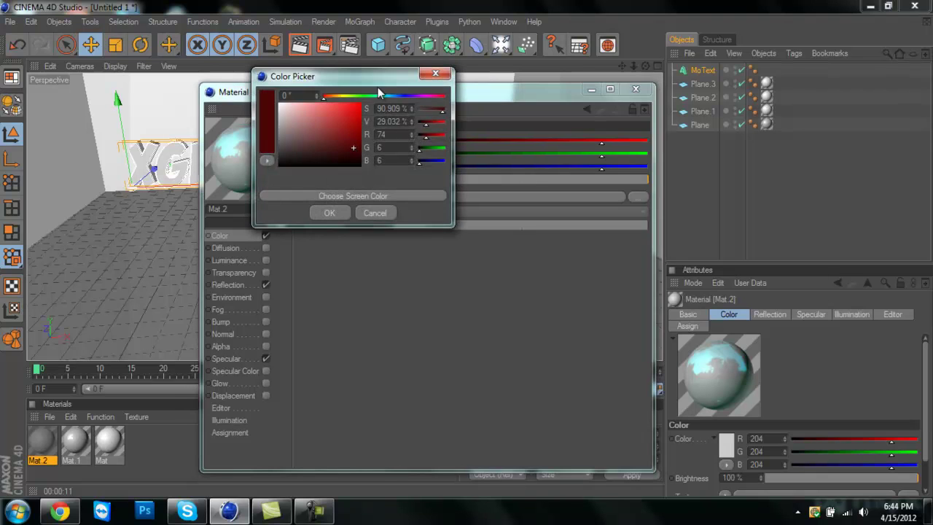
left_click_drag(378, 95, 360, 114)
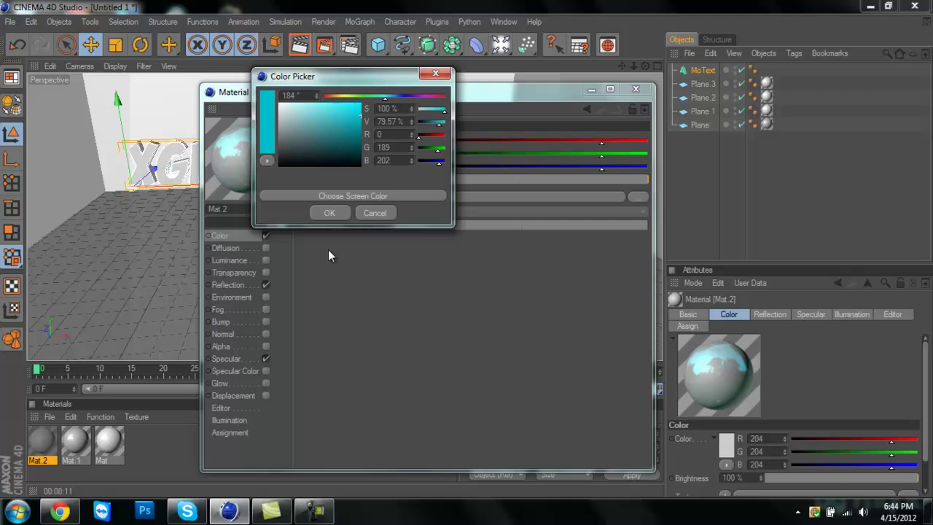
left_click(330, 213)
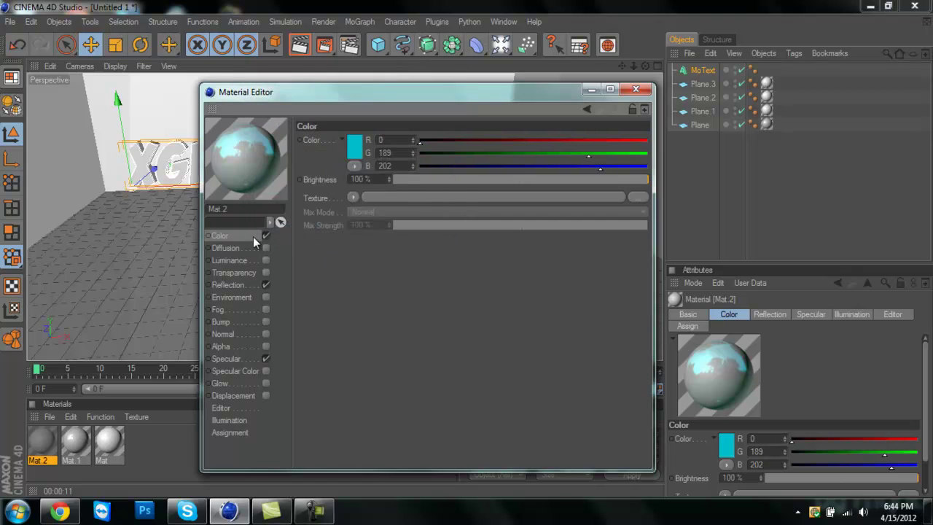
left_click(232, 284)
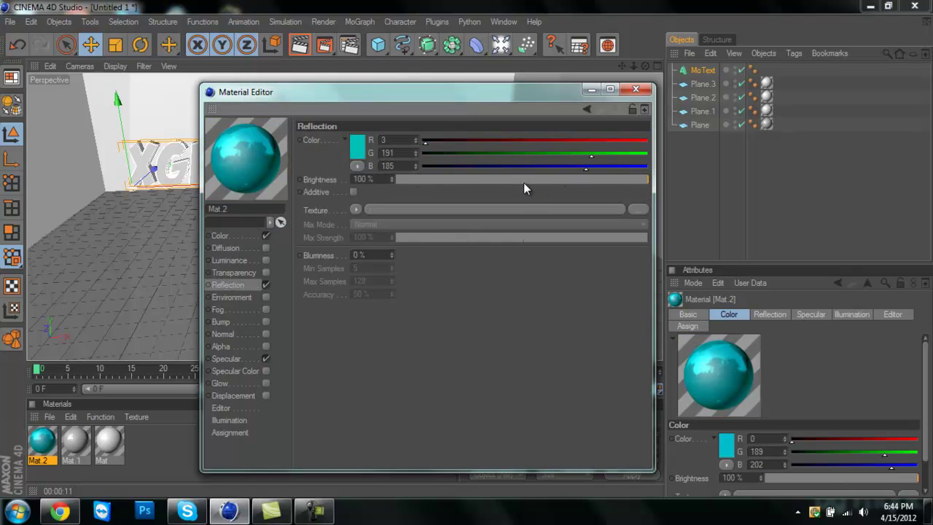
left_click_drag(524, 182, 510, 183)
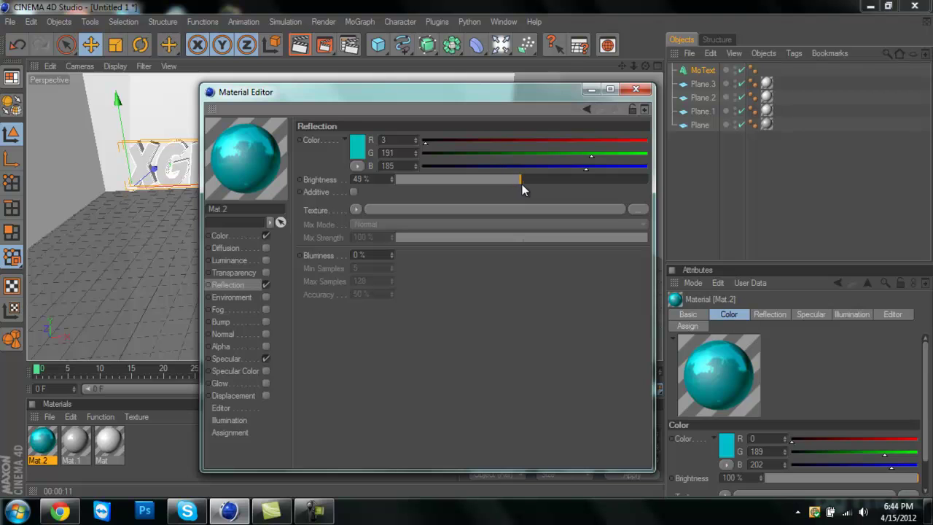
Step: Apply Mat.2 to the xGraphicArtistx MoText and render a viewport preview showing its floor reflection
left_click(636, 89)
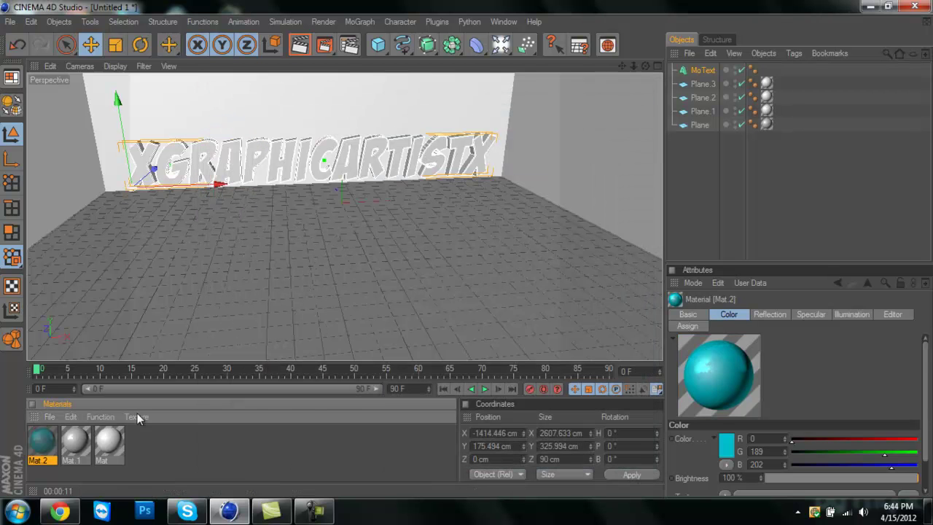
left_click_drag(41, 437, 237, 155)
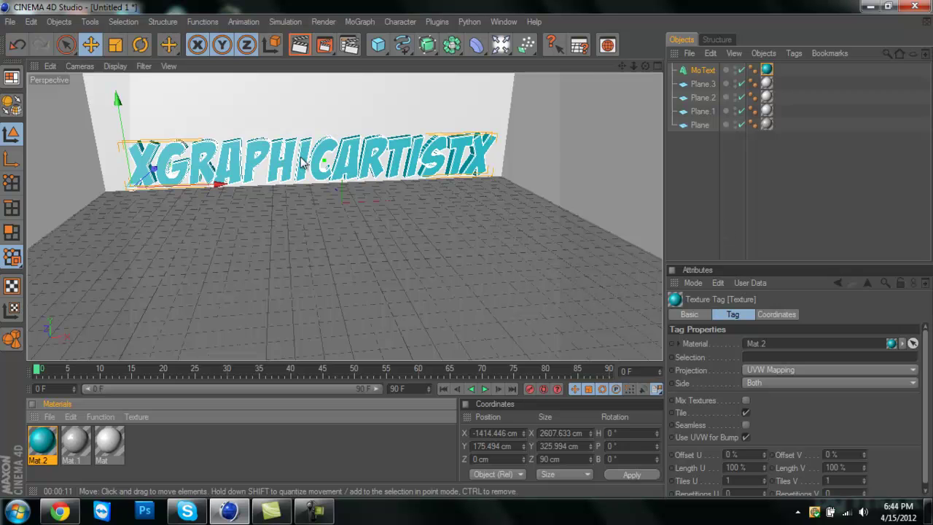
left_click(293, 50)
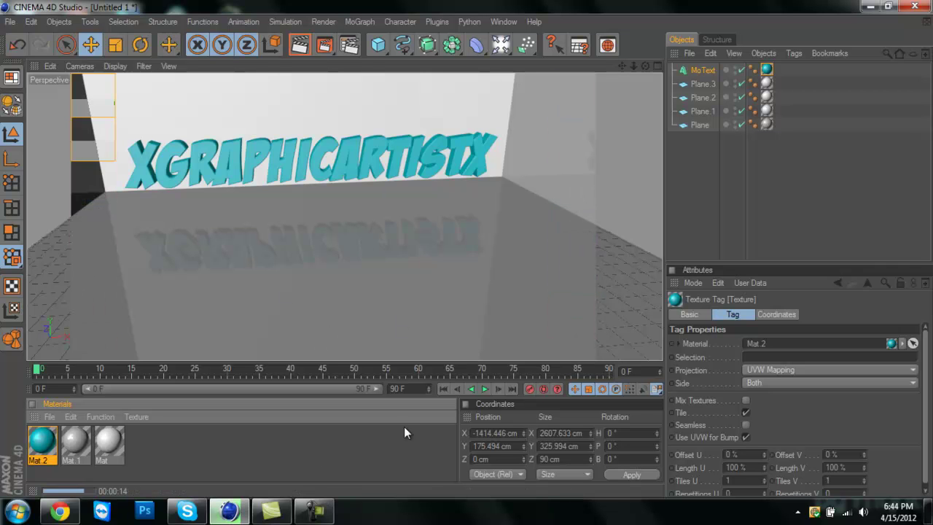
mouse_move(314, 510)
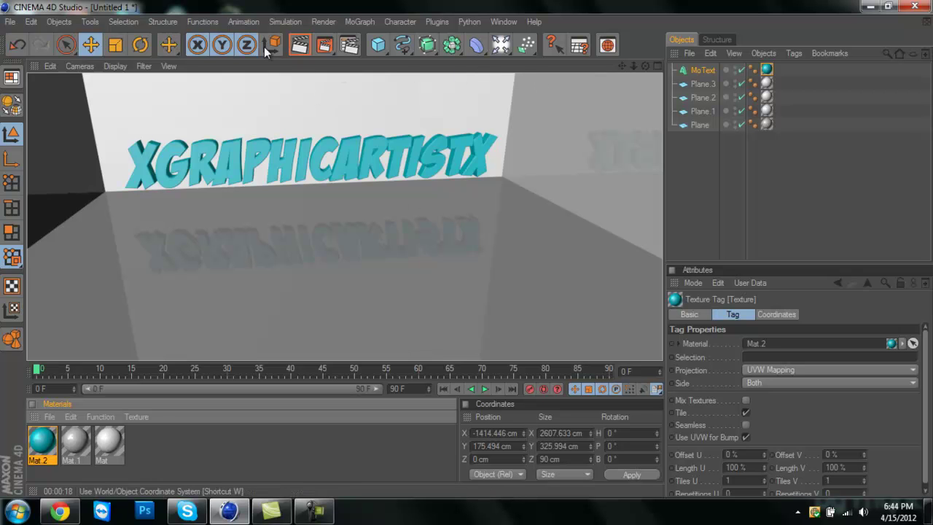
Step: In Render Settings, set the save path to '3d room' on the Desktop
left_click(349, 45)
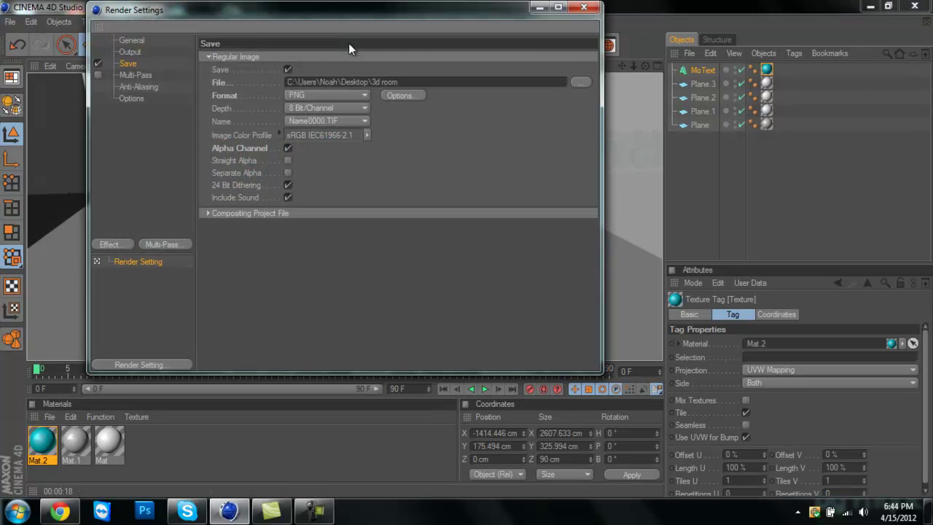
left_click(583, 7)
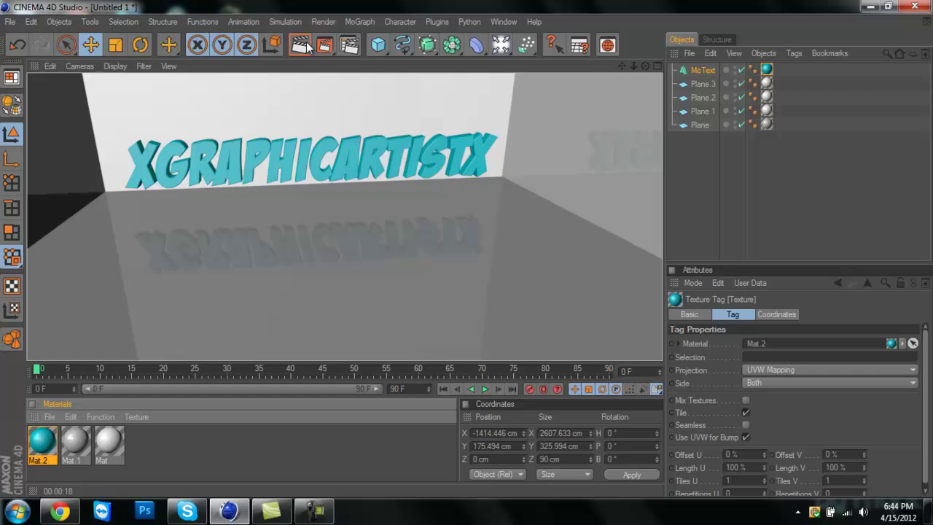
left_click(354, 44)
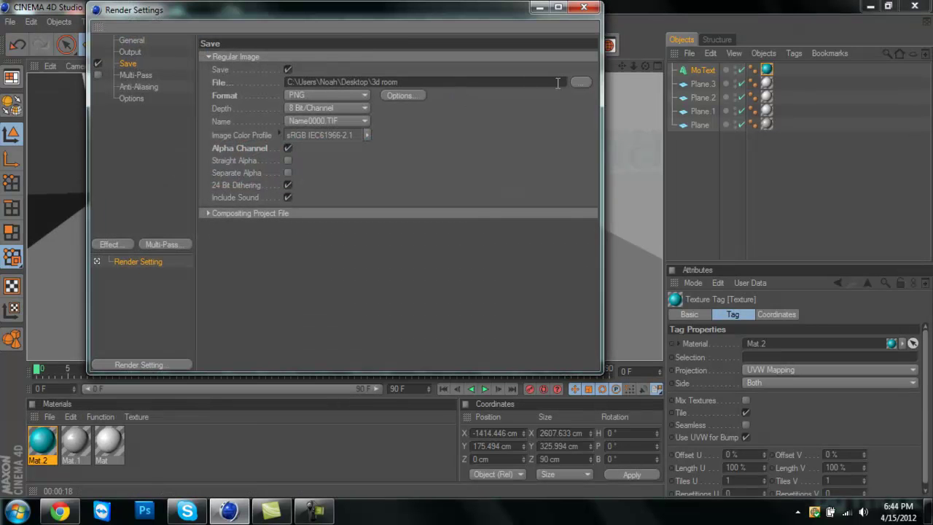
left_click(580, 82)
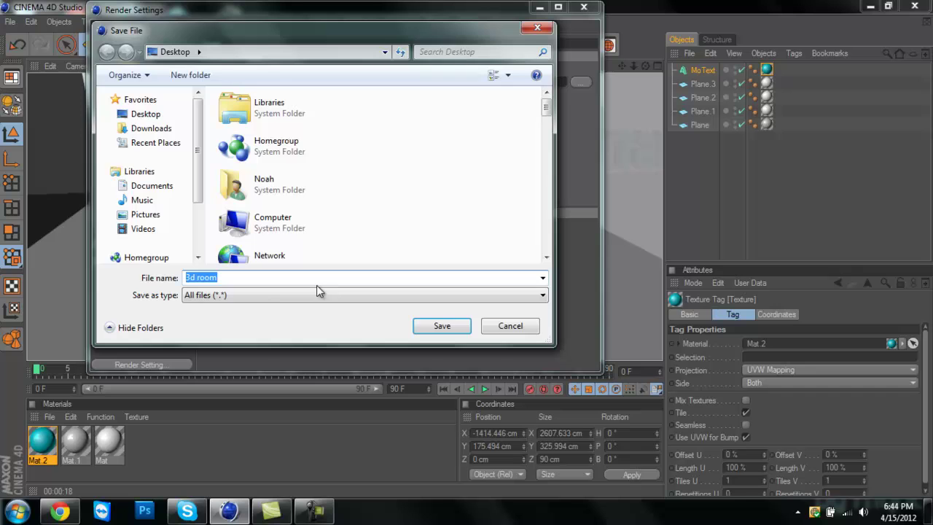
left_click(441, 327)
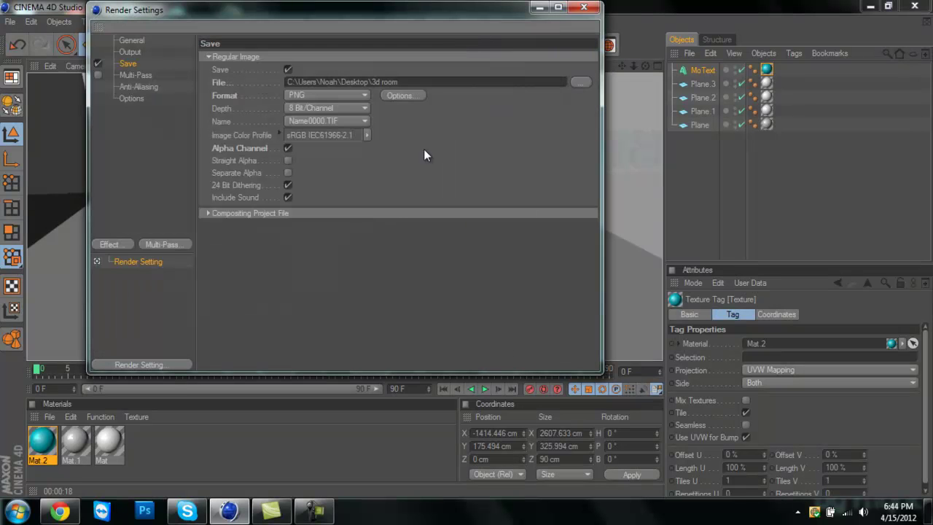
Step: Keep PNG format, enable Alpha Channel, and confirm the 1080 x 720 output size
left_click(345, 96)
left_click(344, 96)
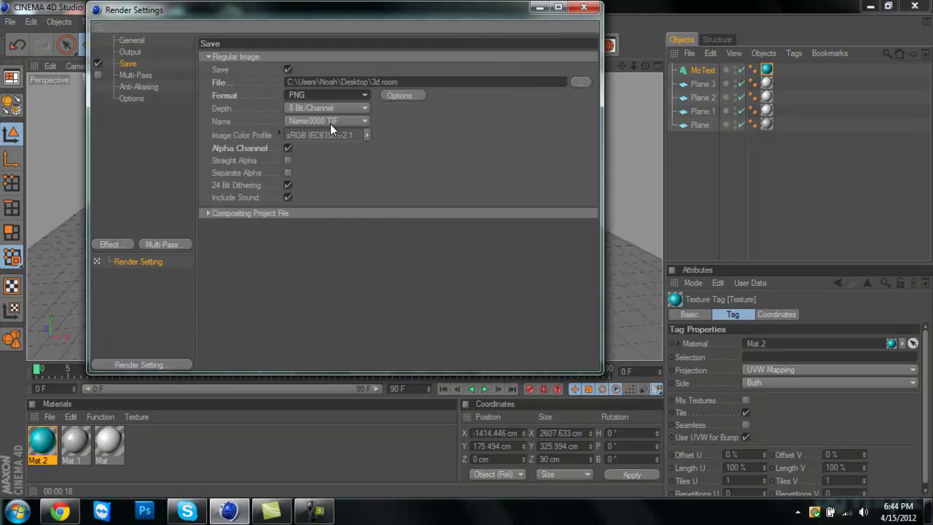
left_click(287, 150)
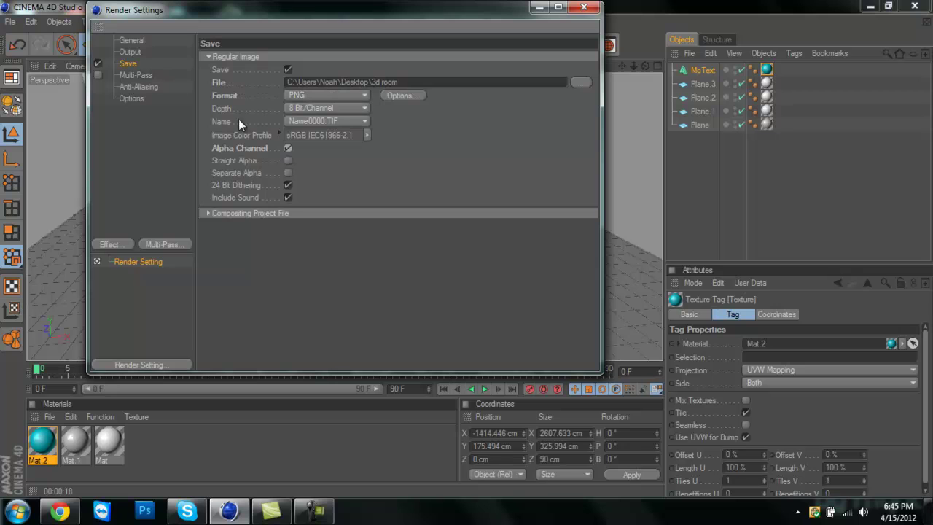
left_click(124, 52)
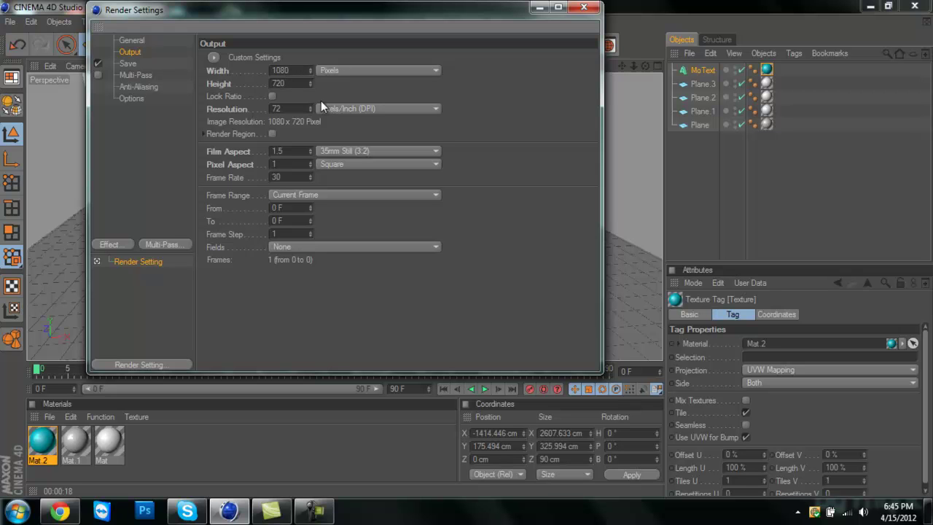
left_click(583, 7)
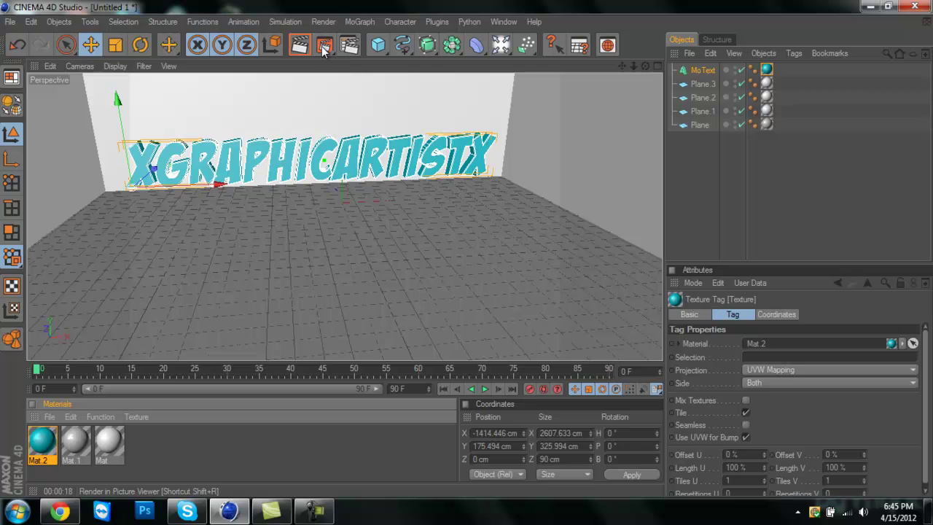
Step: Render to the Picture Viewer, overwriting the existing '3d room.png'
left_click(324, 48)
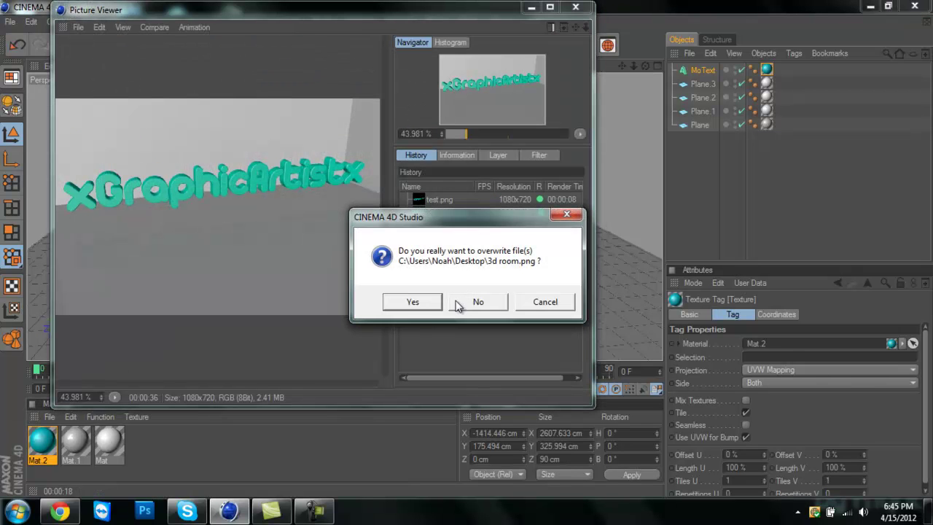
left_click(422, 308)
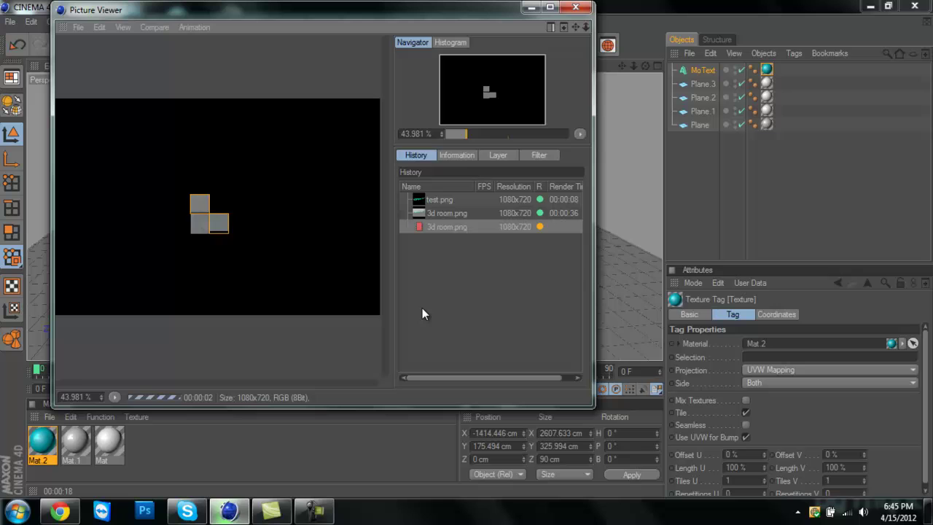